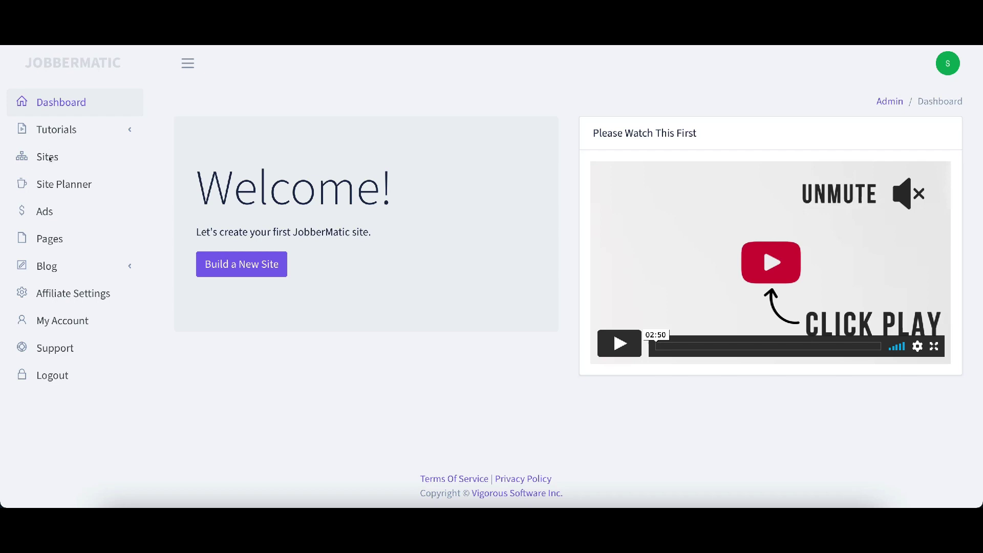
Step: Look over the Site Planner, then switch to the still-empty Ads list
click(57, 184)
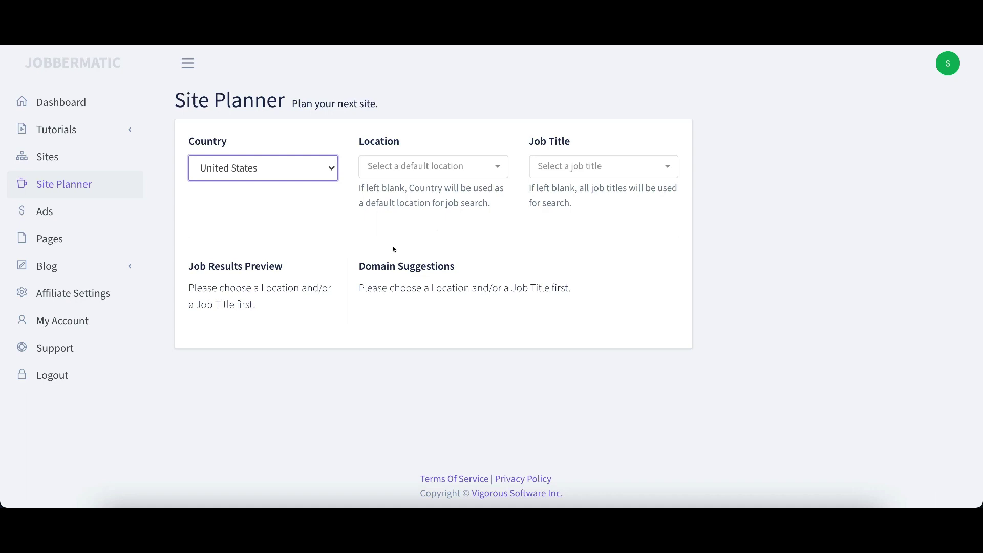
click(37, 215)
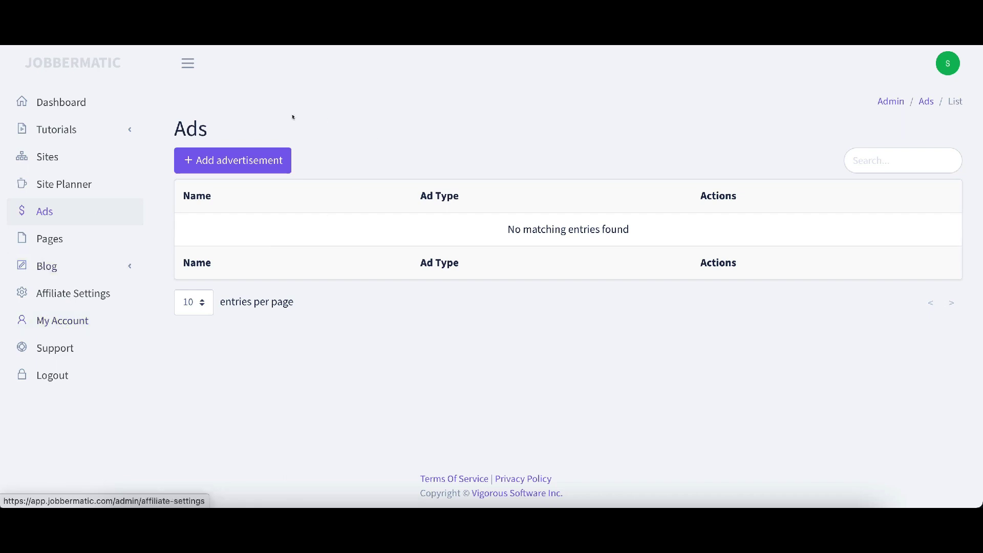
Step: From the Sites list, start a new site so the blank Add site form appears
click(45, 159)
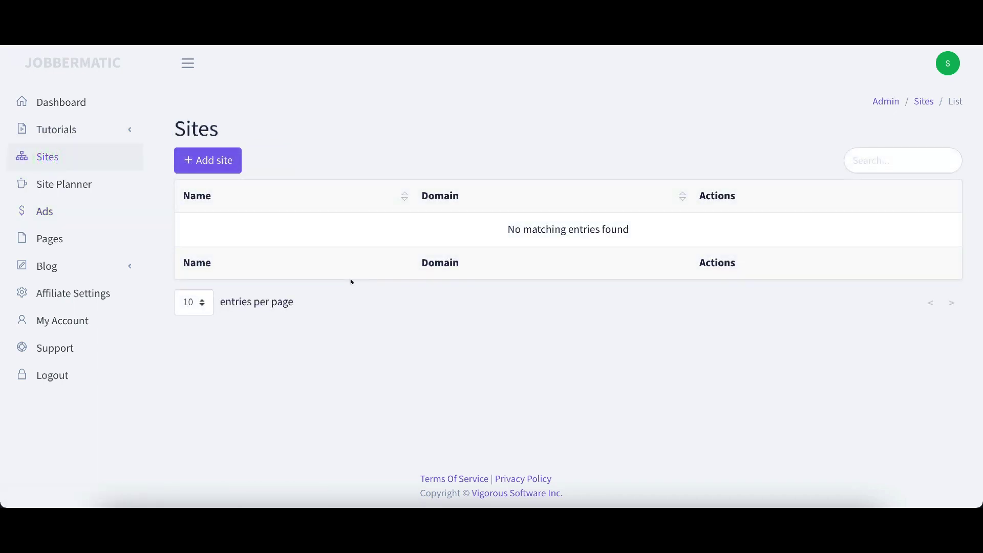
click(207, 167)
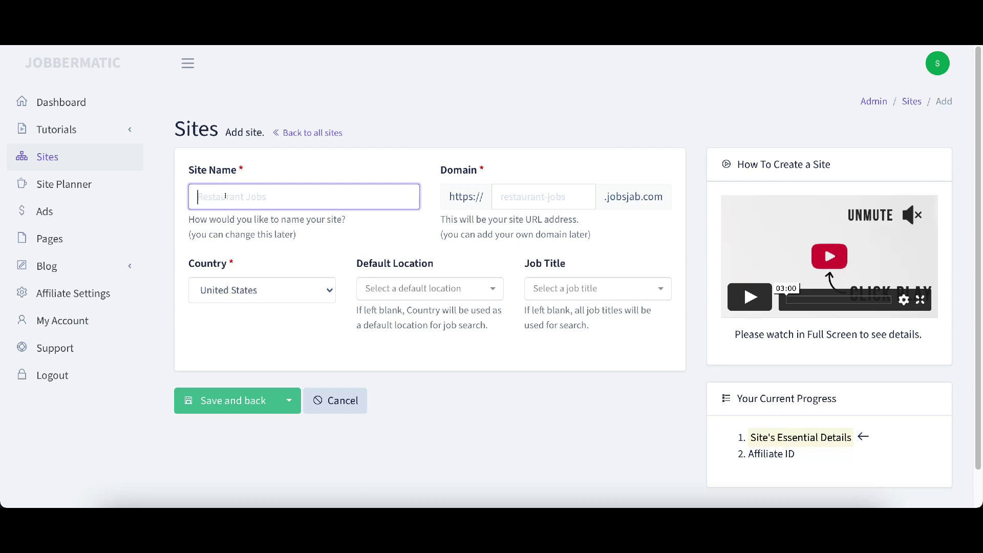
Step: Enter site name 'Cleveland Jobs' and domain 'cleveland' (.jobsjab.com)
text(Cleveland Jobs)
click(535, 194)
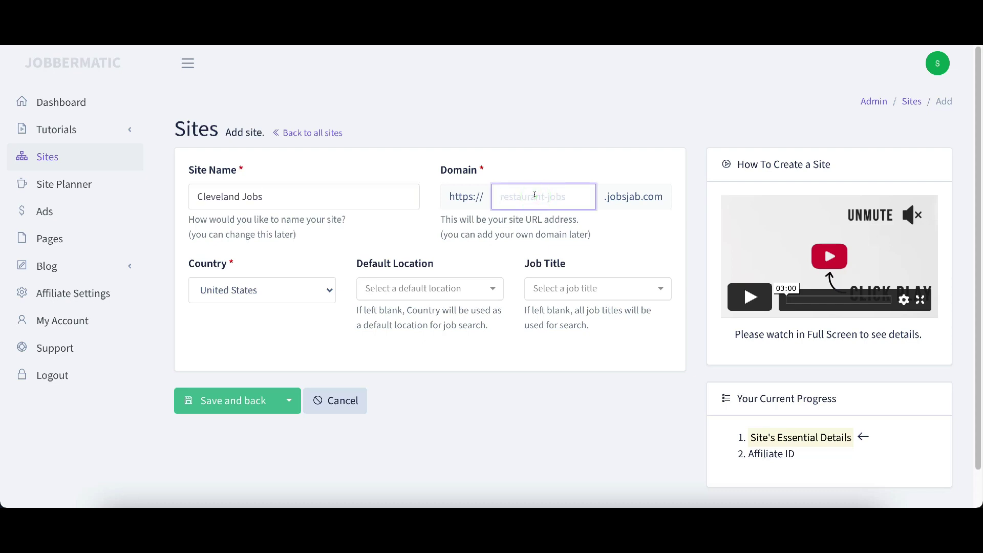
text(cleveland)
click(262, 324)
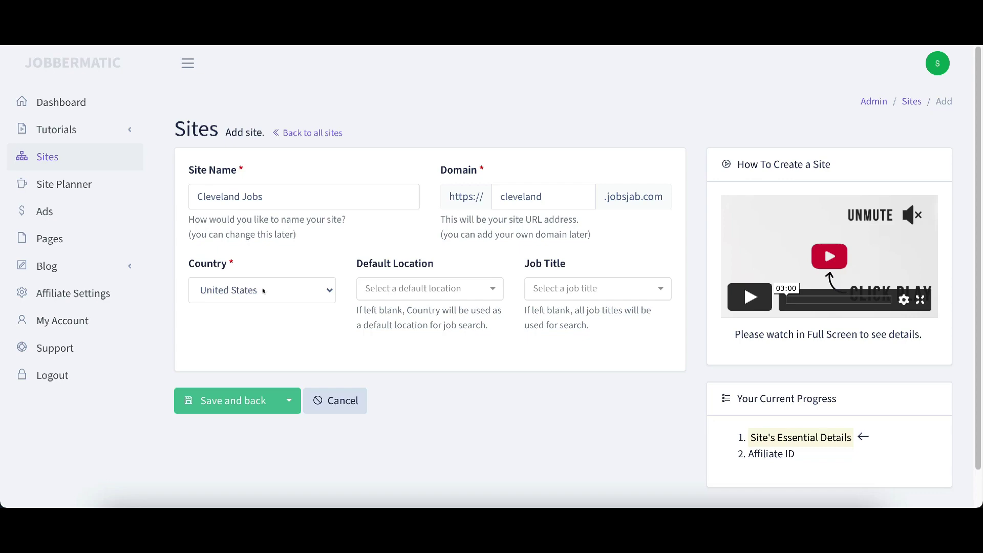
click(263, 290)
scroll(246, 371, down, 5)
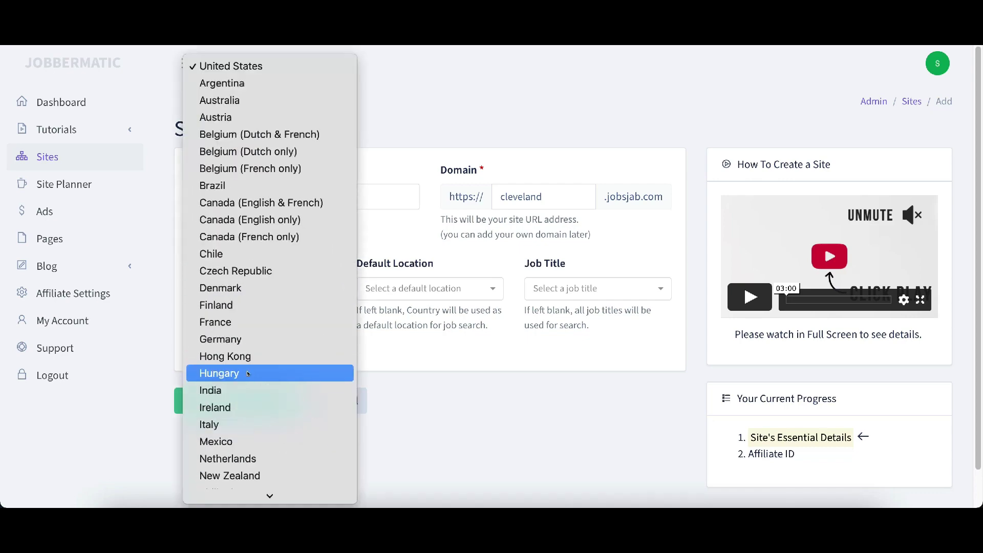
scroll(253, 371, up, 3)
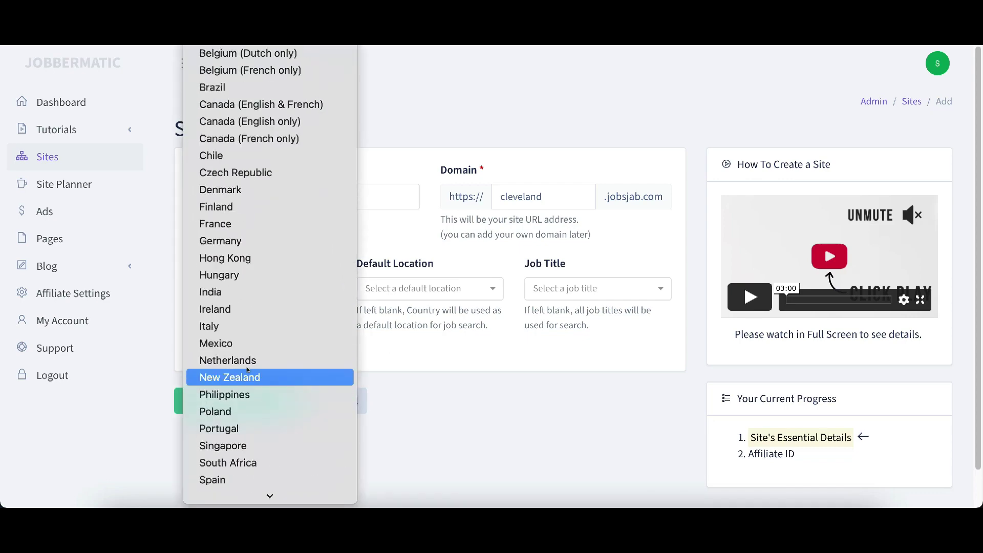
scroll(258, 364, down, 1)
scroll(259, 359, down, 2)
scroll(262, 362, up, 3)
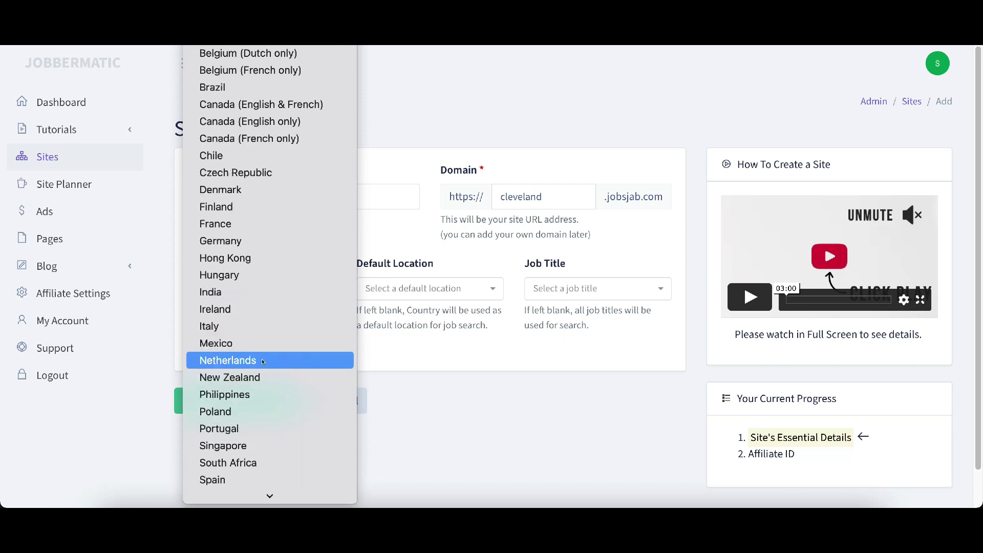
scroll(240, 233, down, 3)
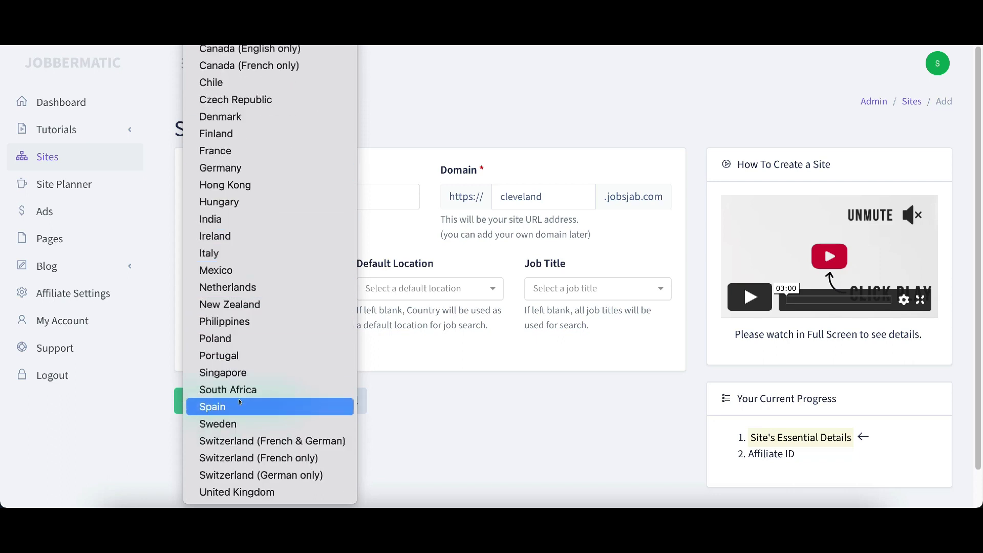
scroll(277, 375, up, 3)
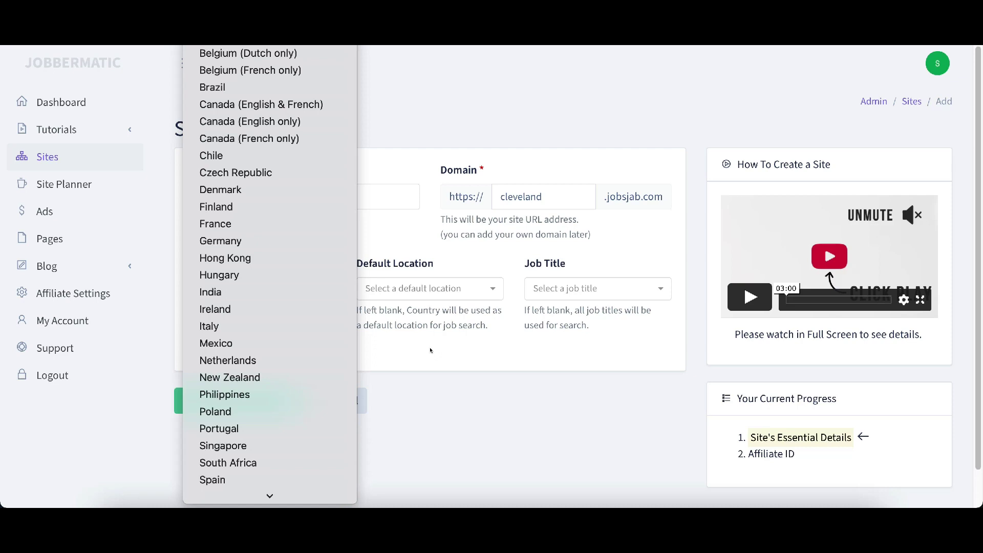
click(415, 361)
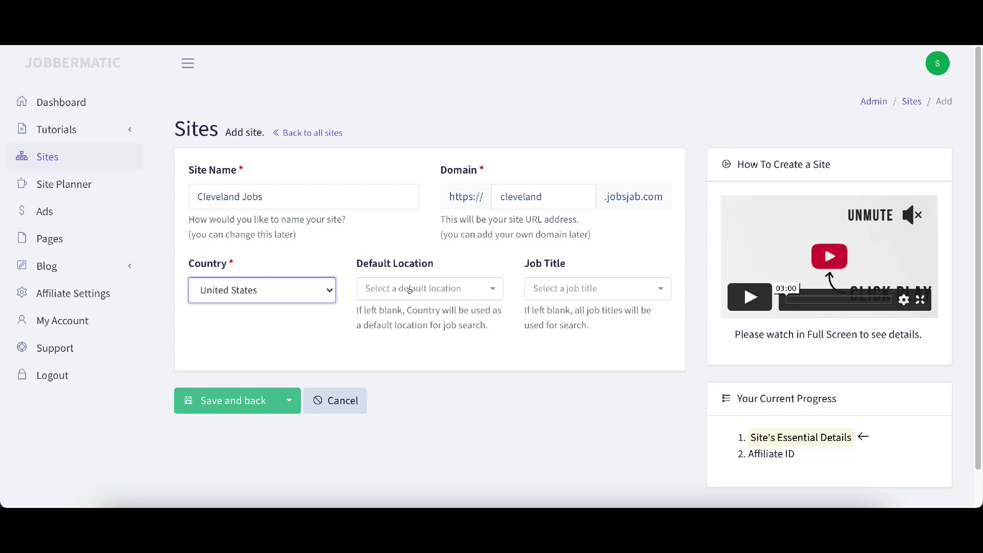
Step: Set the Default Location to Cleveland, OH by searching 'clevel'
click(409, 290)
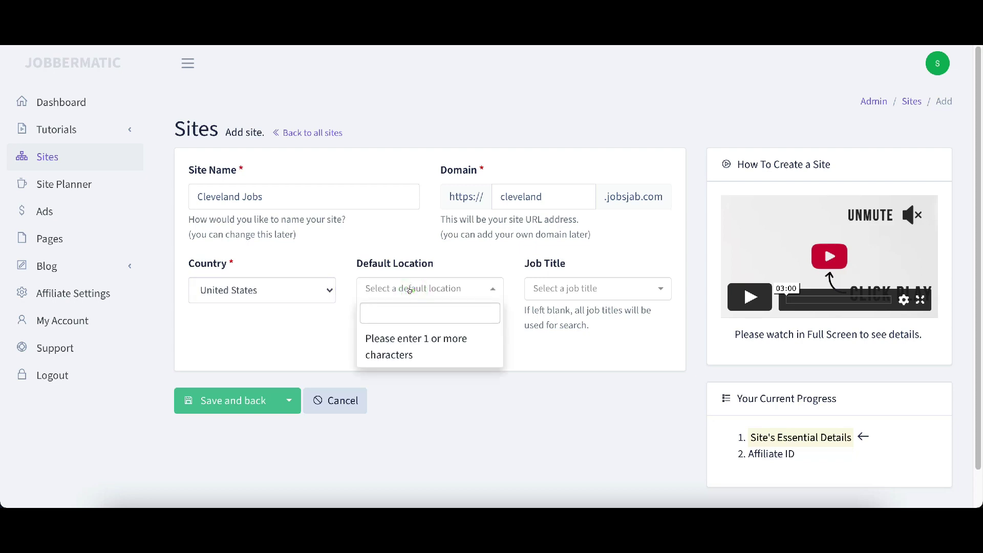
text(clevel)
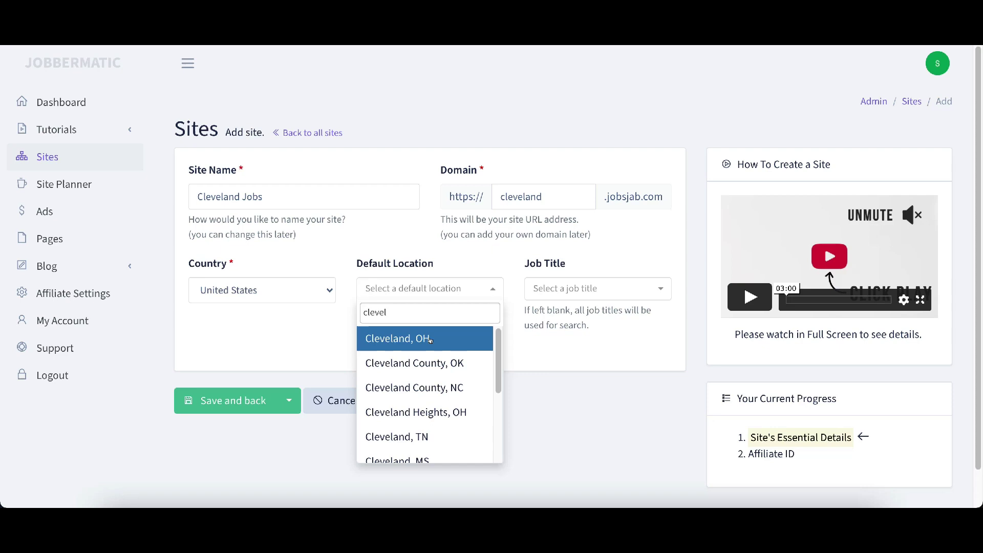
click(403, 342)
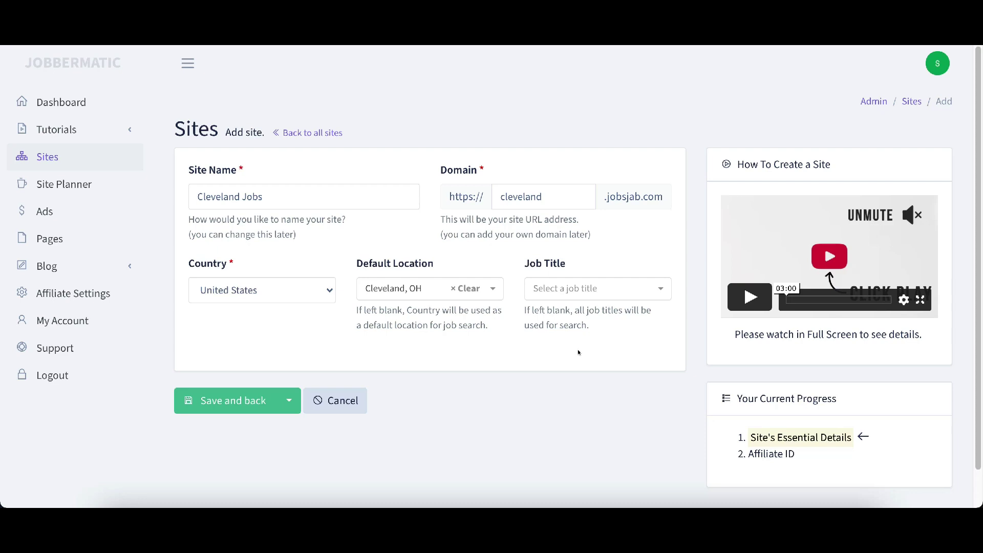
Step: Search job titles for 'mech' and dismiss the results without choosing one
click(564, 293)
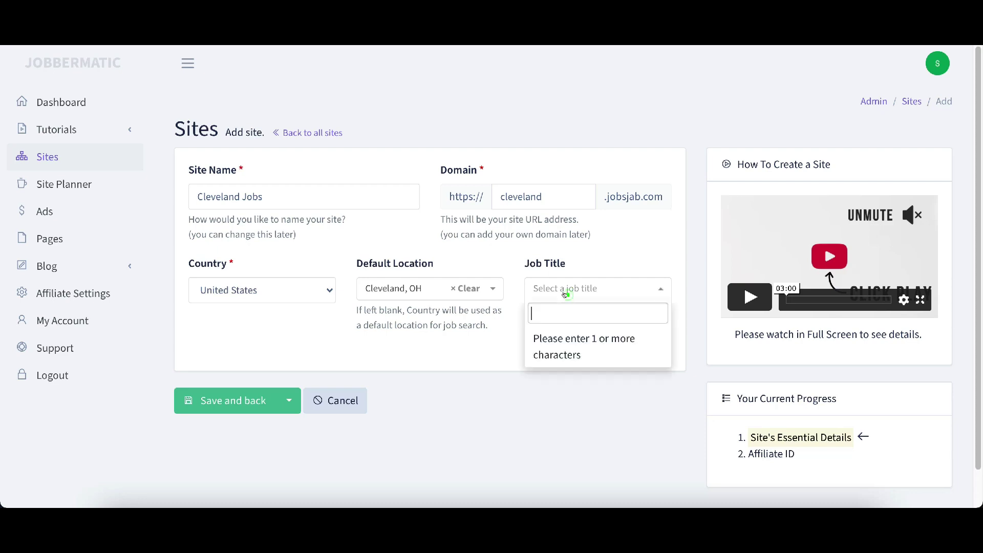
text(mech)
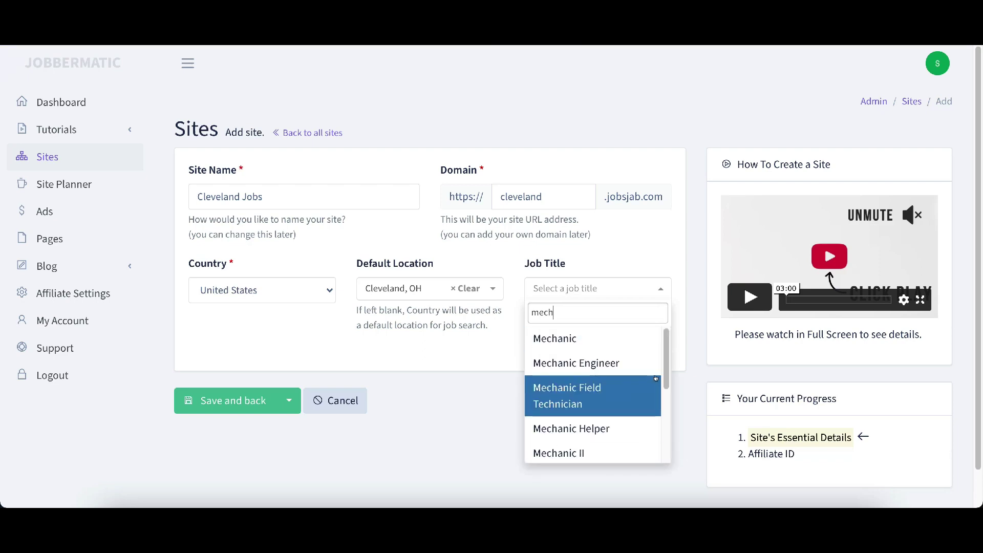
drag(666, 367, 676, 435)
scroll(594, 410, down, 3)
scroll(625, 359, up, 5)
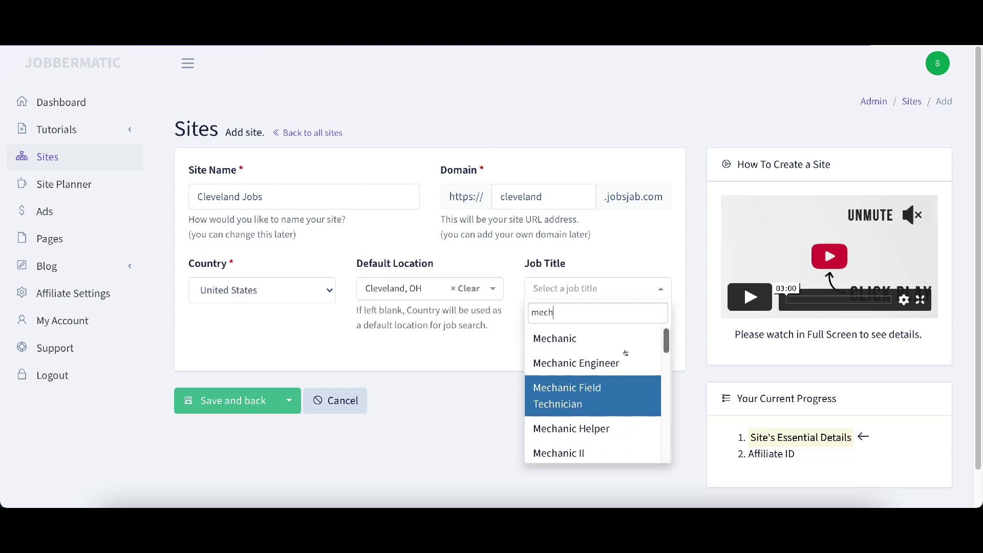
click(484, 412)
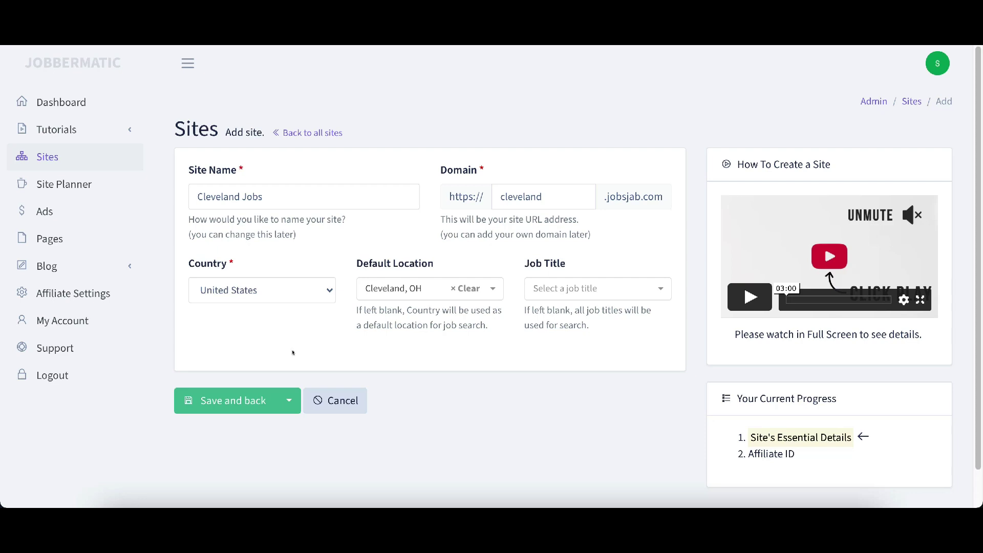
Step: Save the Cleveland Jobs site and move on to Affiliate Settings
click(220, 399)
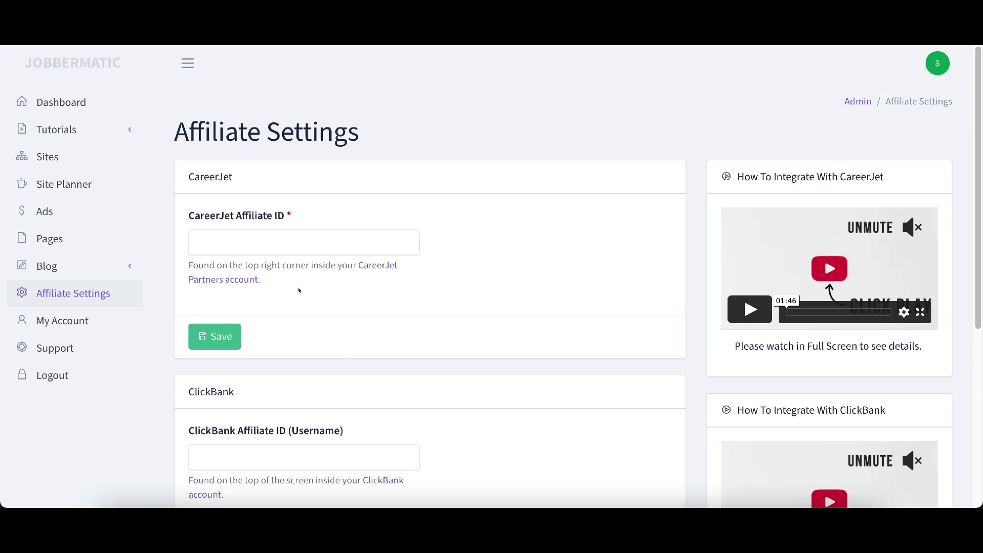
scroll(299, 290, down, 1)
scroll(299, 291, down, 3)
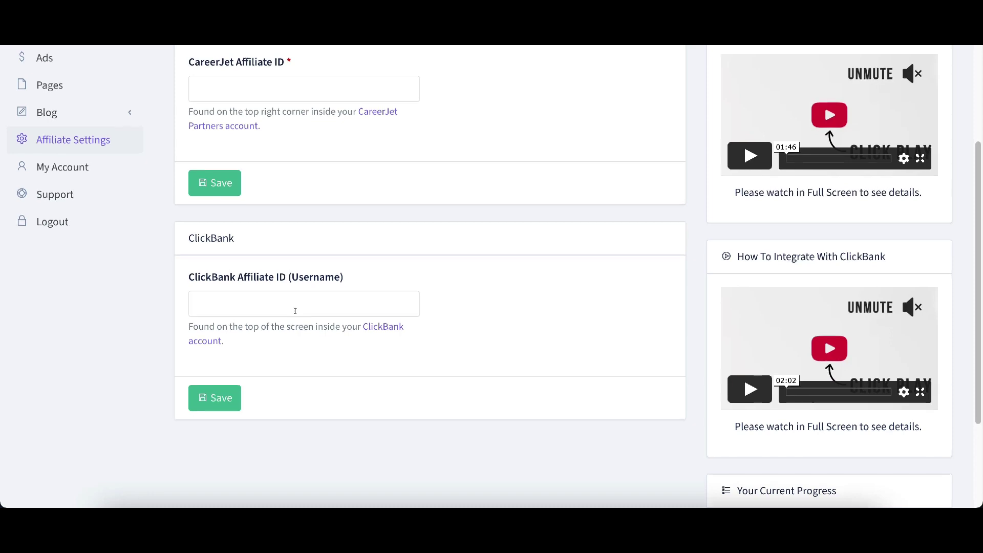
scroll(234, 310, up, 1)
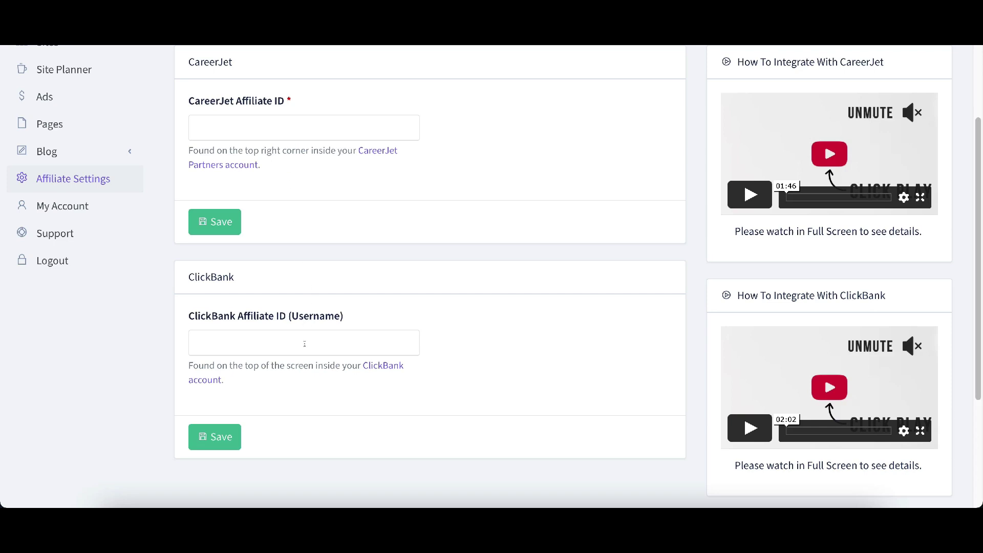
Step: Enter placeholder CareerJet and ClickBank affiliate IDs and save them
click(284, 128)
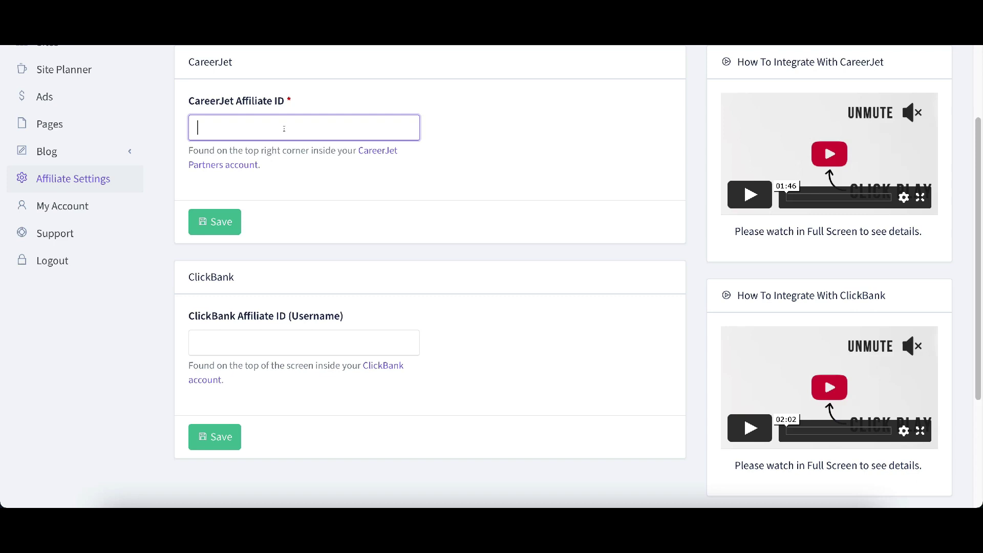
text(buifbweuifb)
click(209, 338)
text(bjkbfwbjfw)
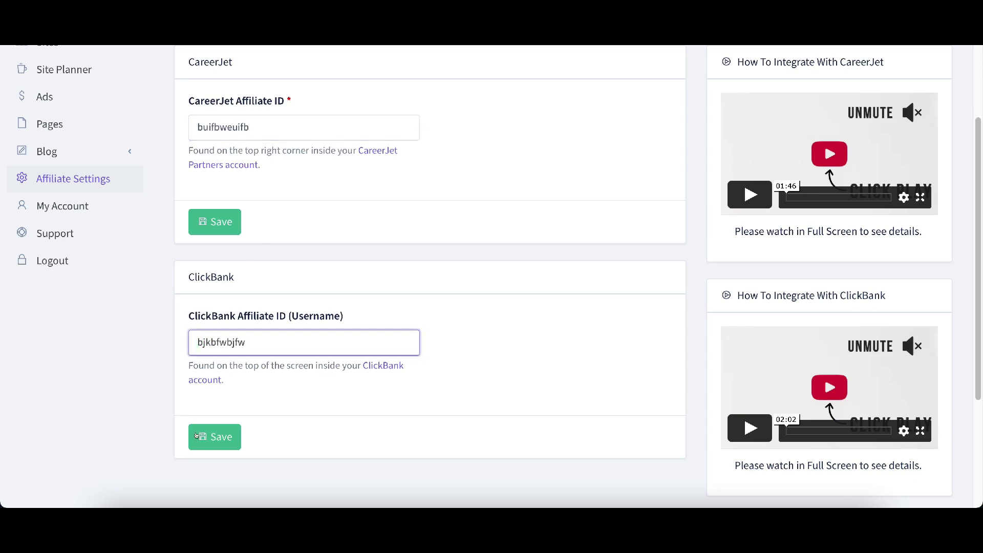
double_click(254, 348)
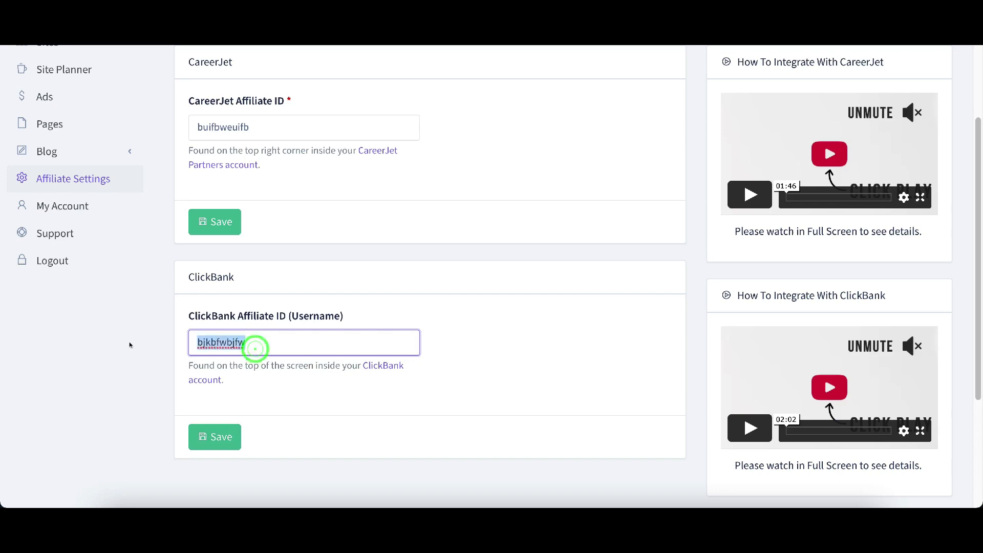
text(test123)
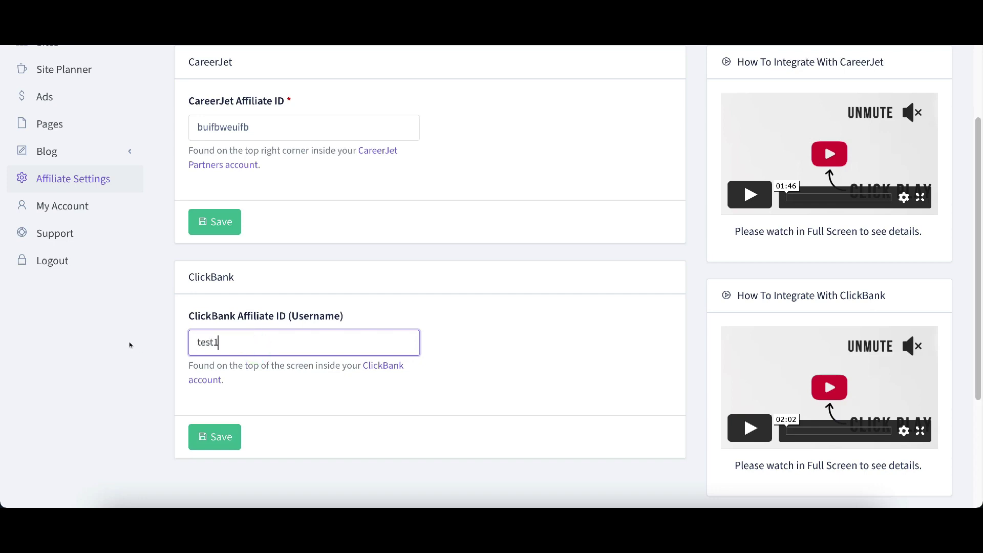
double_click(268, 131)
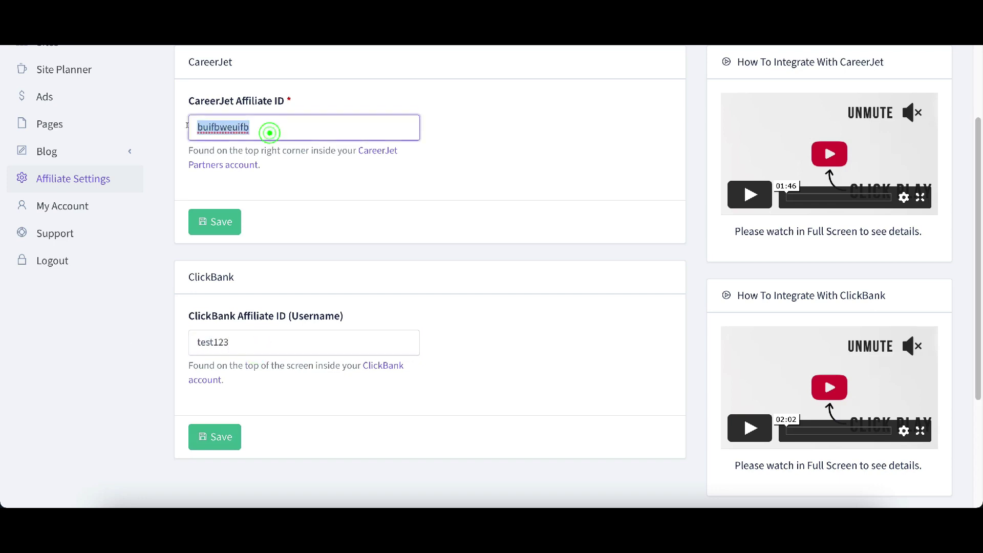
text(test)
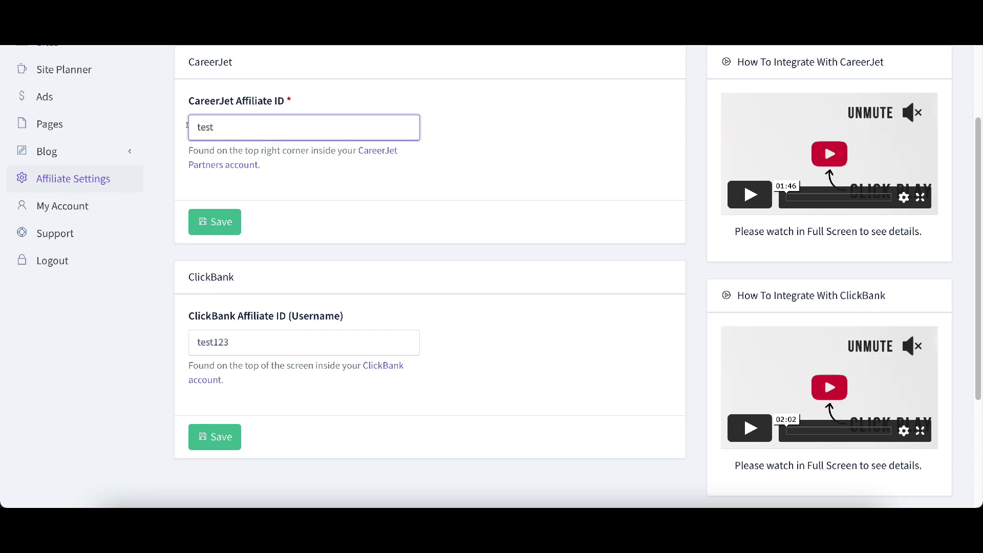
text(123)
click(219, 438)
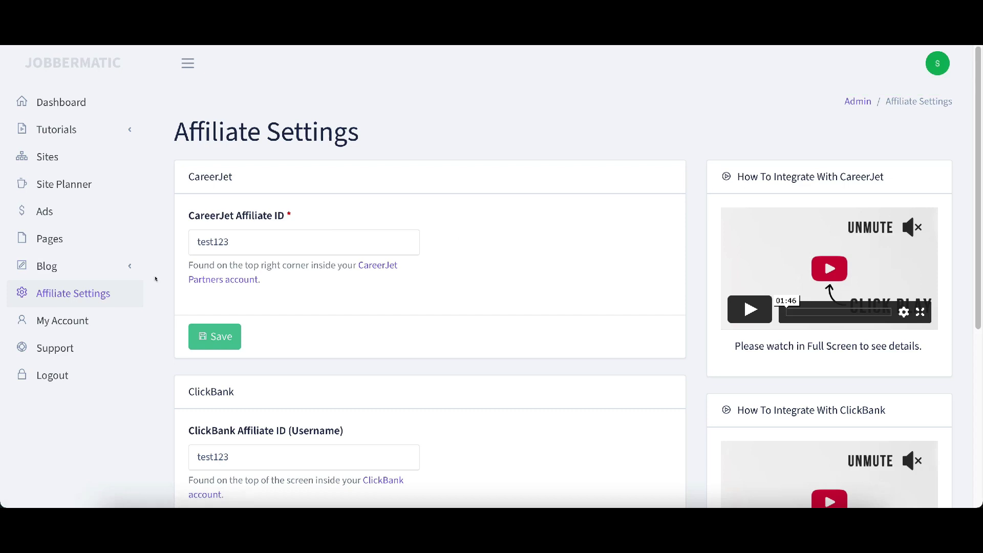
Step: Return to the Ads list, now filled with ClickBank text and banner ads
click(40, 214)
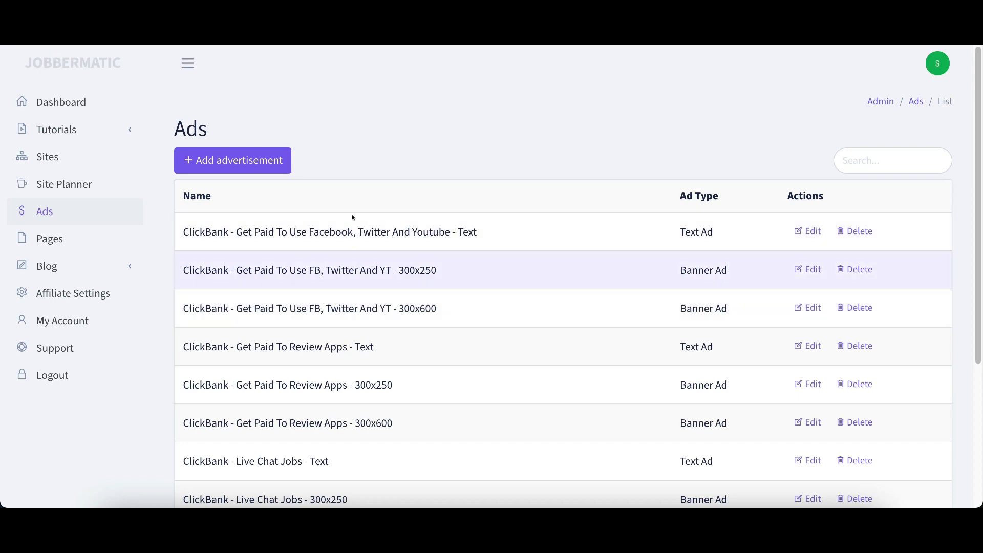
scroll(417, 292, down, 4)
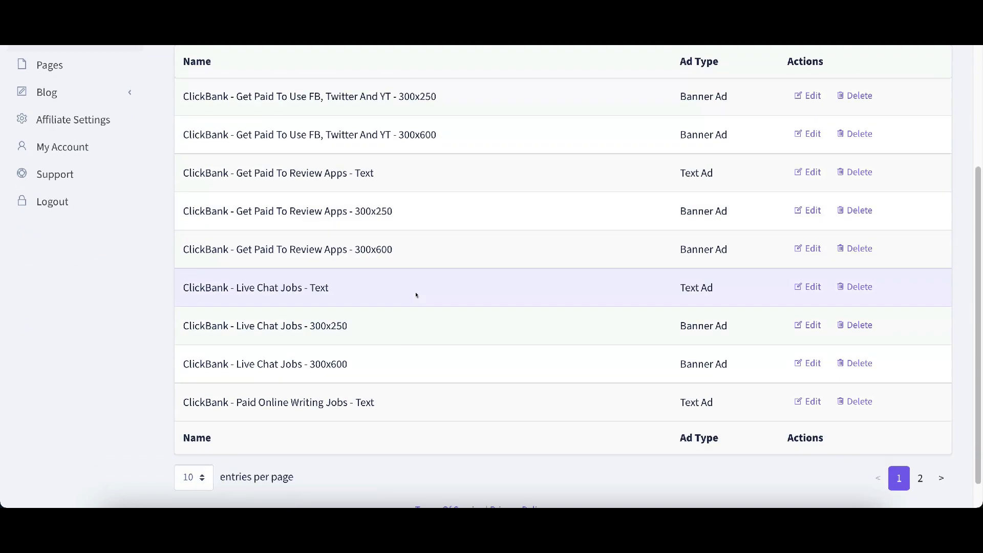
scroll(415, 295, up, 1)
scroll(259, 344, up, 2)
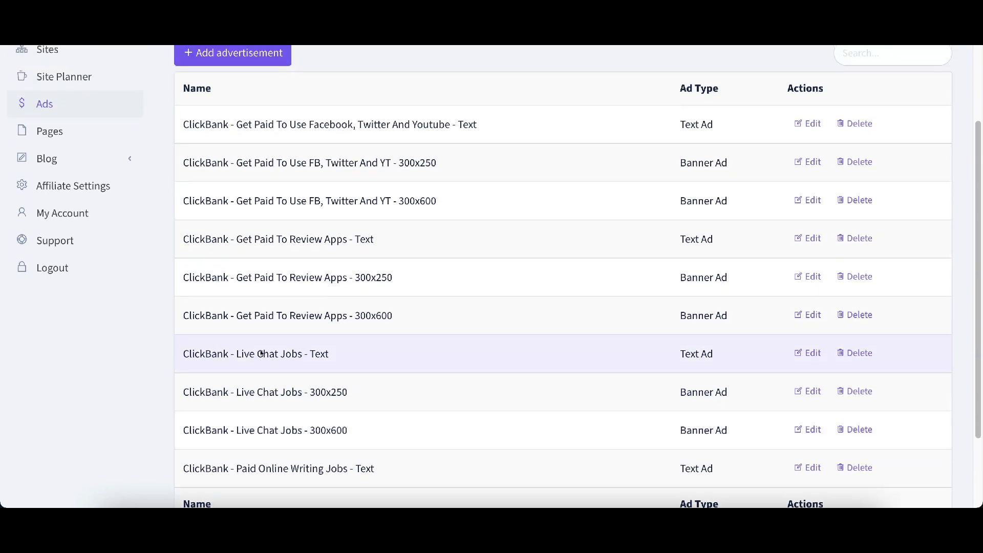
scroll(265, 420, down, 2)
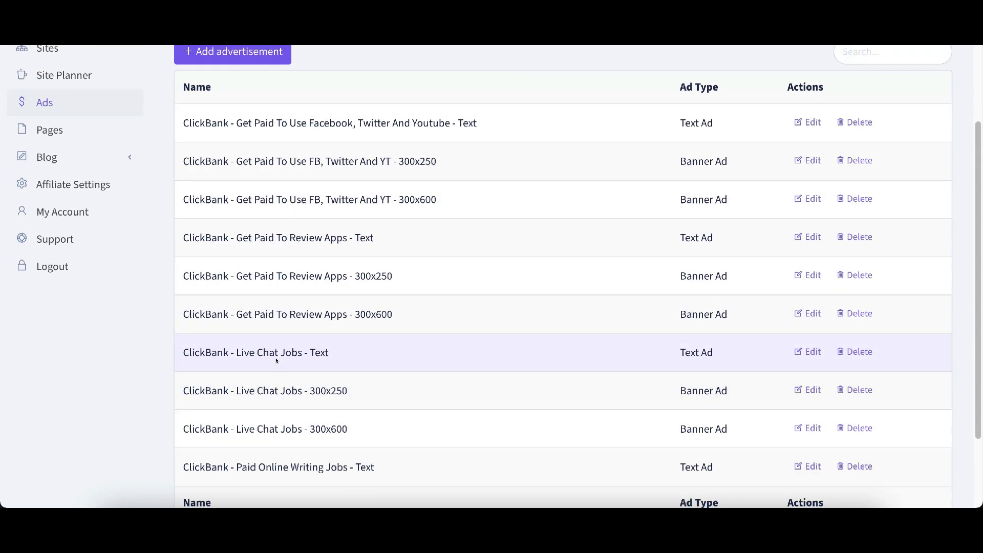
scroll(581, 171, up, 2)
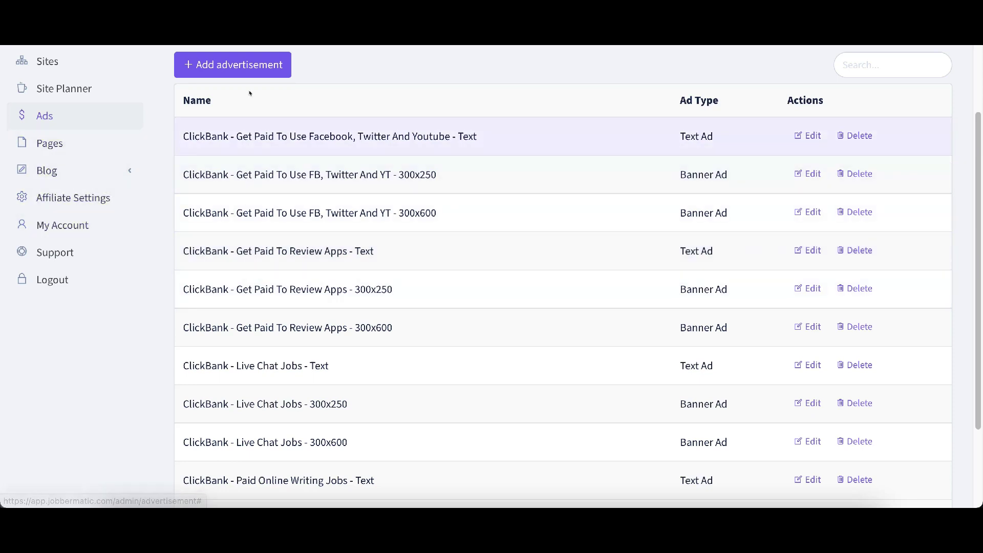
Step: Open a blank advertisement form with name, link, title and description fields
click(242, 70)
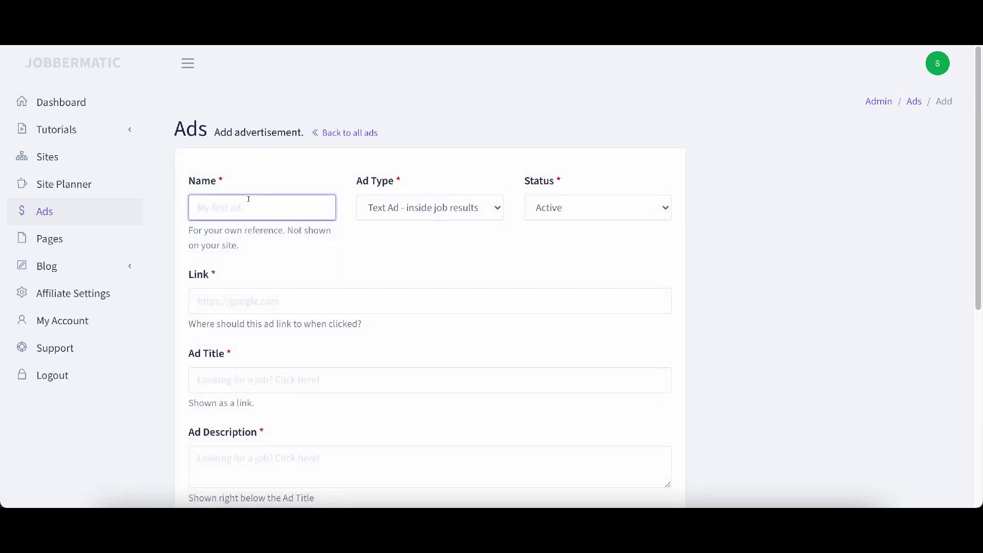
scroll(226, 272, down, 3)
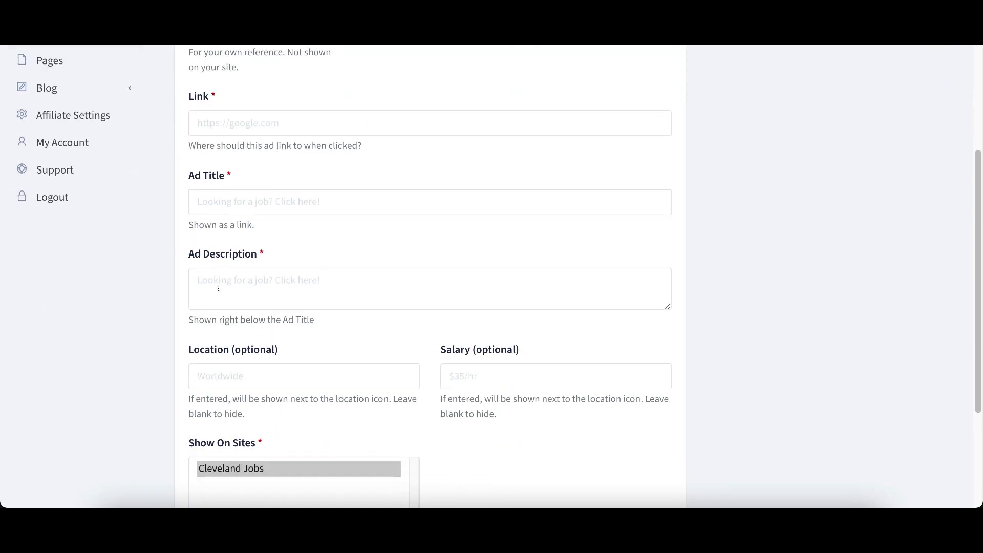
scroll(456, 430, down, 2)
scroll(456, 430, up, 6)
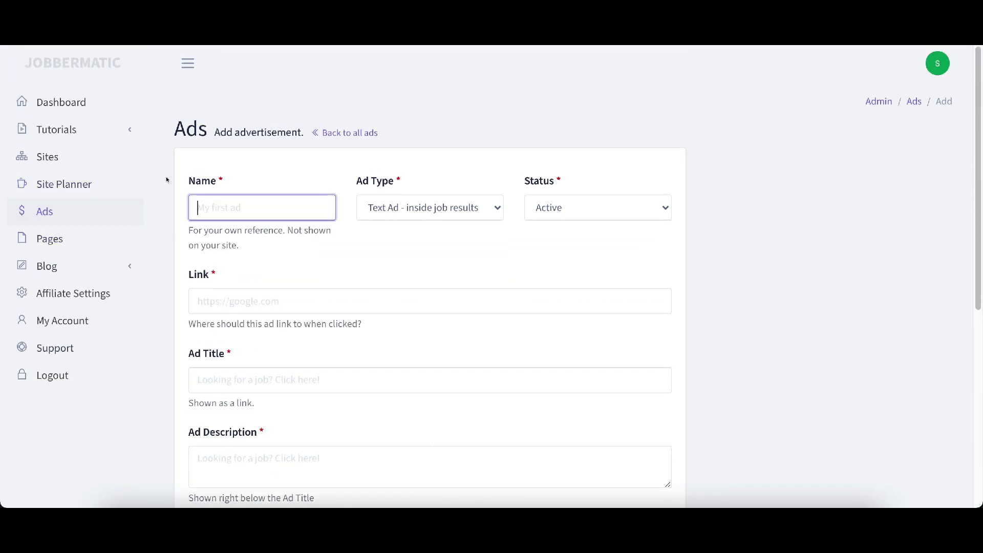
Step: View the Pages list (Terms and Conditions, Privacy Policy, Contact Us), then expand Blog
click(47, 240)
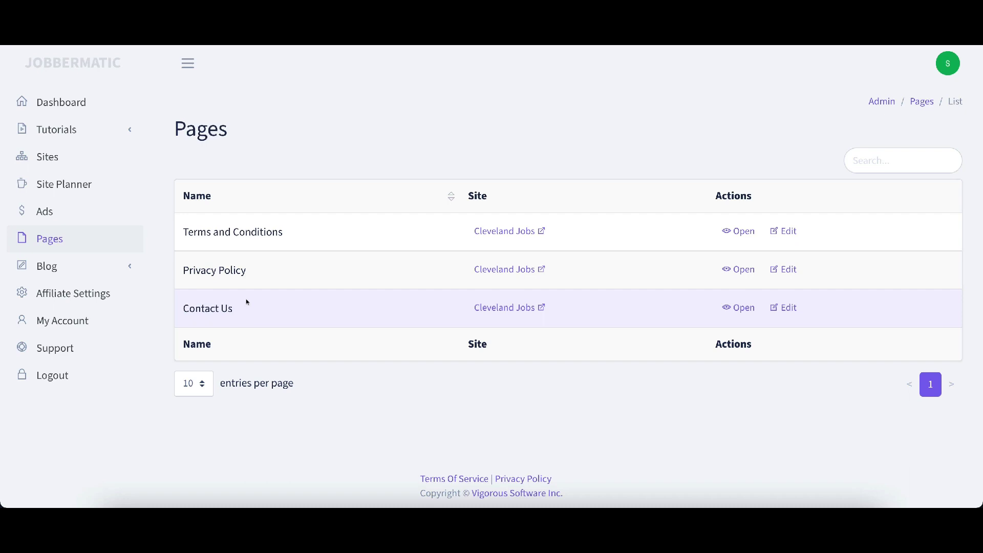
click(41, 267)
Step: Open Articles under Blog to see the three published Cleveland Jobs posts
click(51, 294)
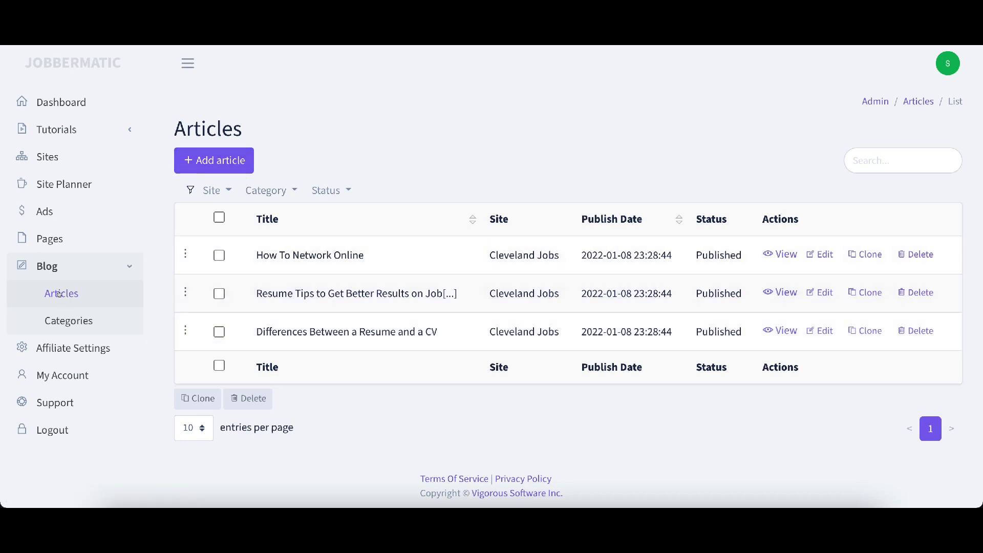
Step: Start a blank article preset to the Cleveland Jobs site and review its fields
click(206, 159)
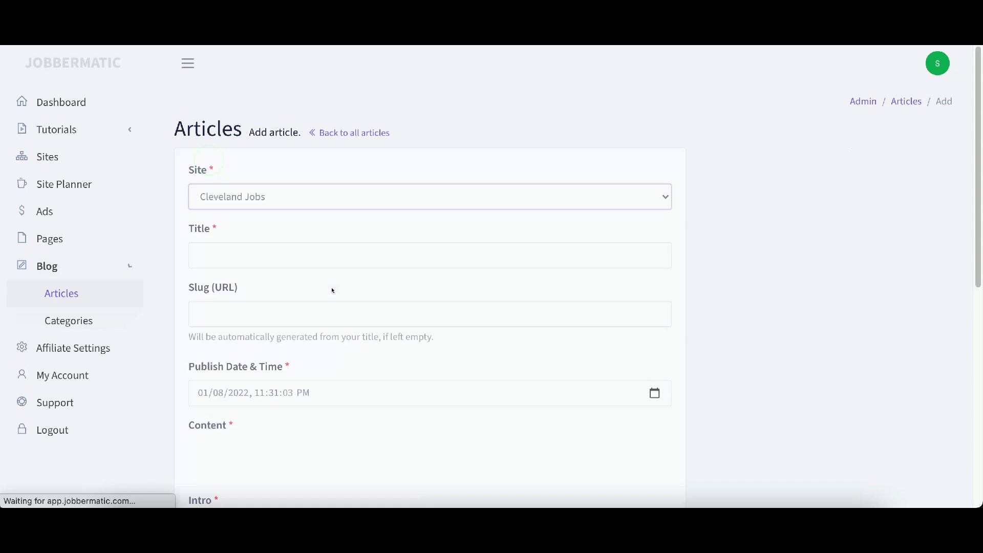
scroll(200, 216, down, 12)
scroll(247, 213, up, 12)
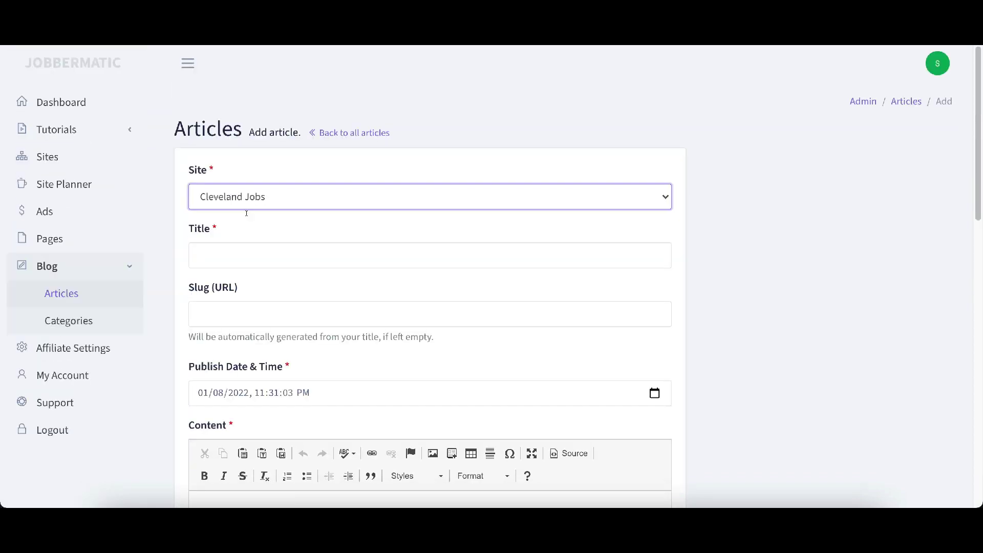
scroll(246, 213, down, 12)
scroll(246, 222, up, 12)
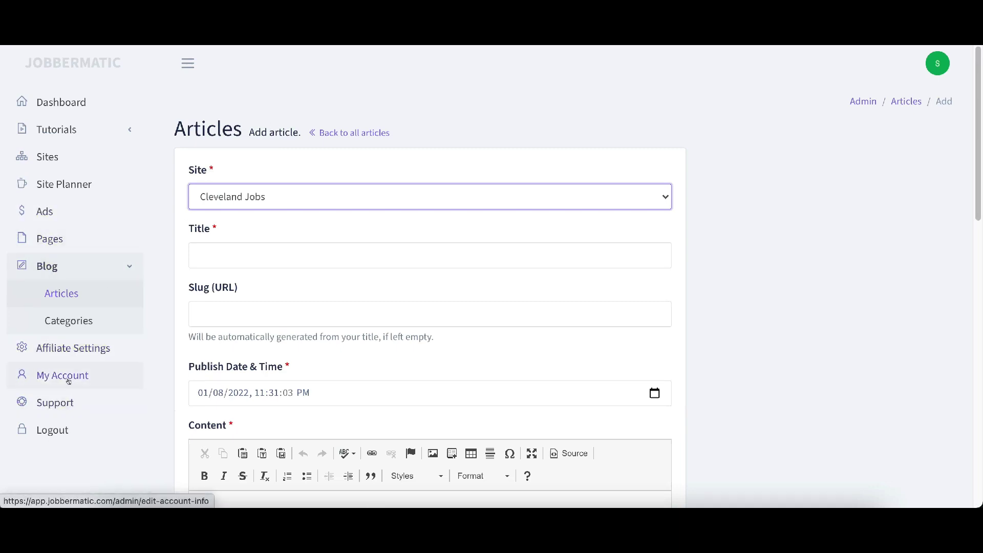
Step: Open the Edit site page for Cleveland Jobs from the Sites list
click(43, 159)
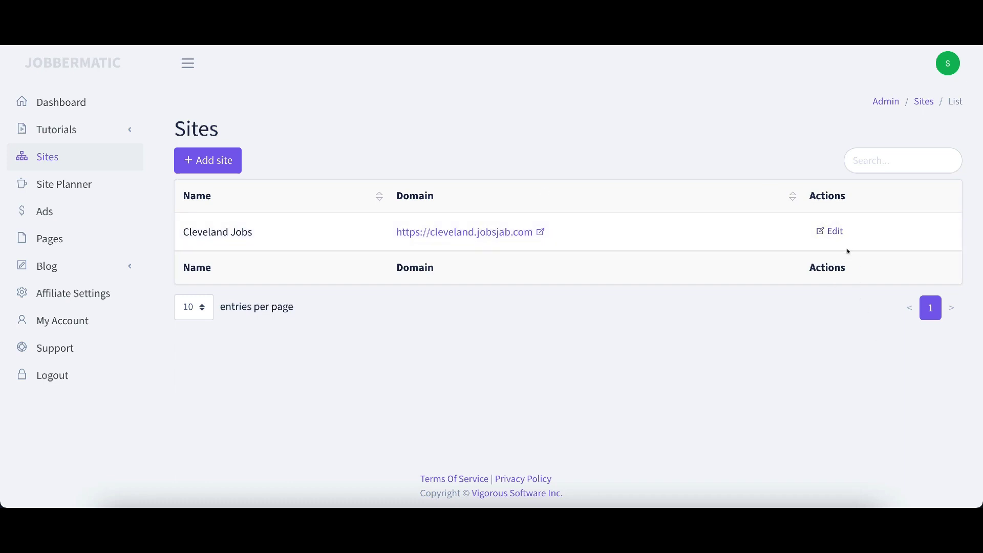
click(829, 231)
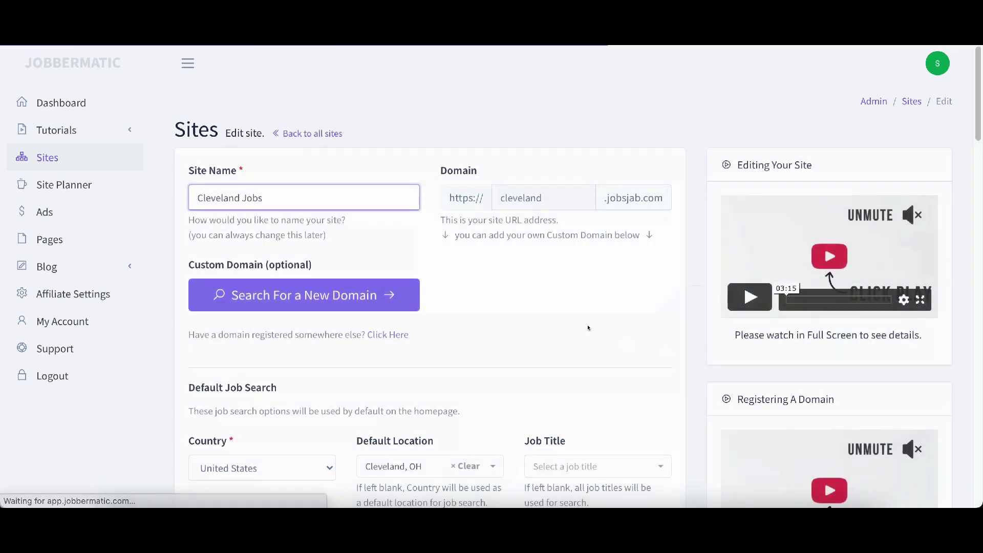
scroll(527, 305, down, 1)
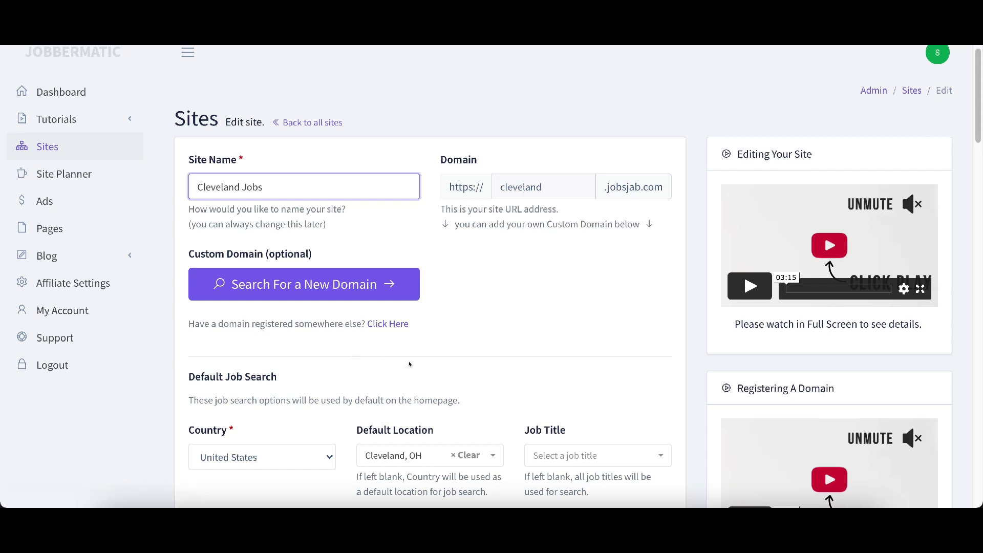
Step: Enter clevelandjobs.com as the site's custom domain, removing the stray leading comma
click(379, 324)
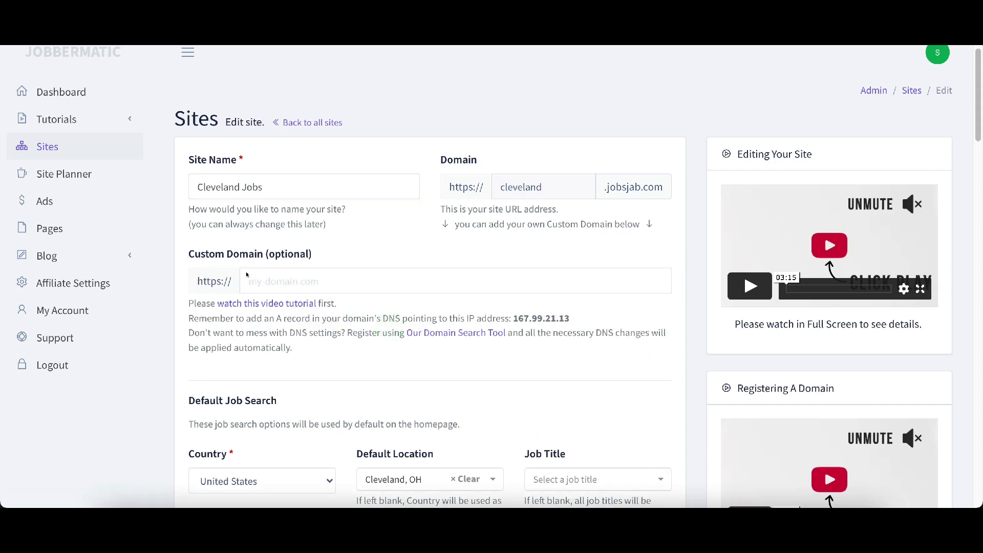
click(326, 282)
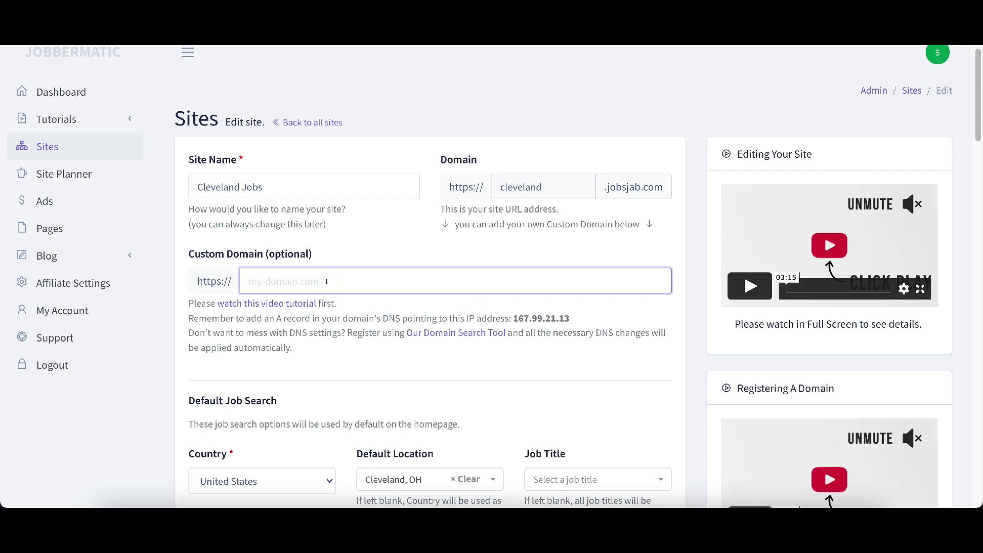
text(,clevelandjobs.com)
click(252, 281)
key(BackSpace)
scroll(350, 362, down, 1)
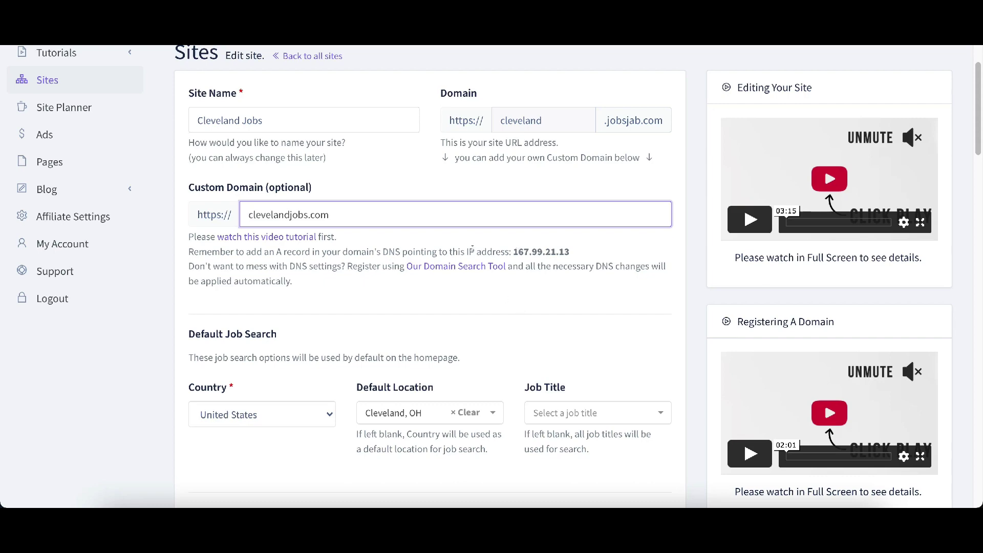
scroll(465, 257, down, 1)
Step: Set the site colour scheme to White
scroll(304, 246, down, 2)
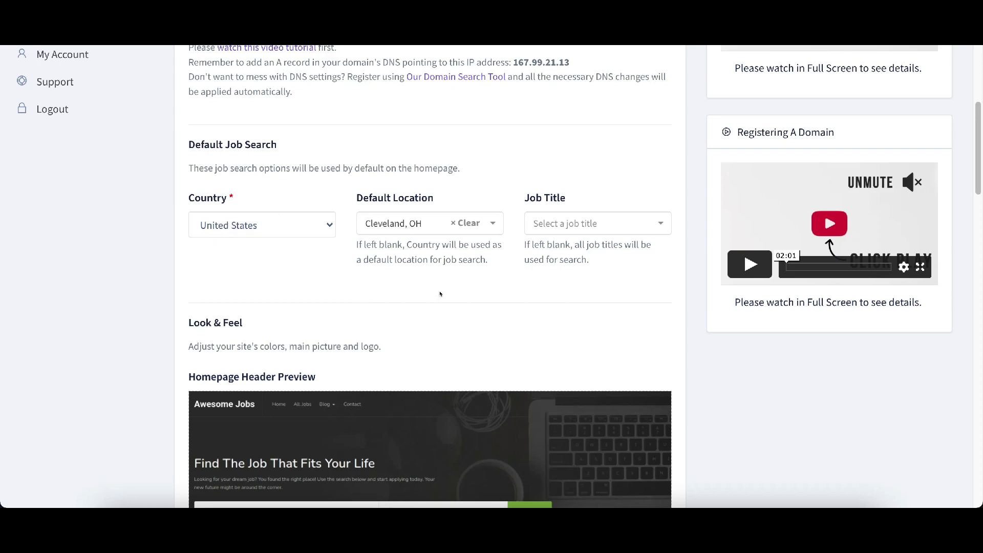
scroll(440, 293, down, 5)
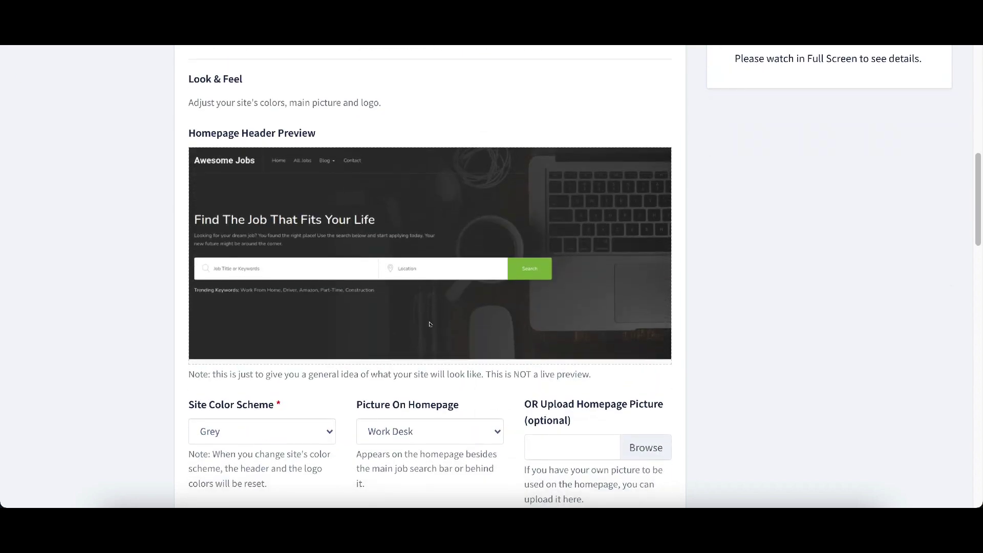
scroll(436, 318, down, 1)
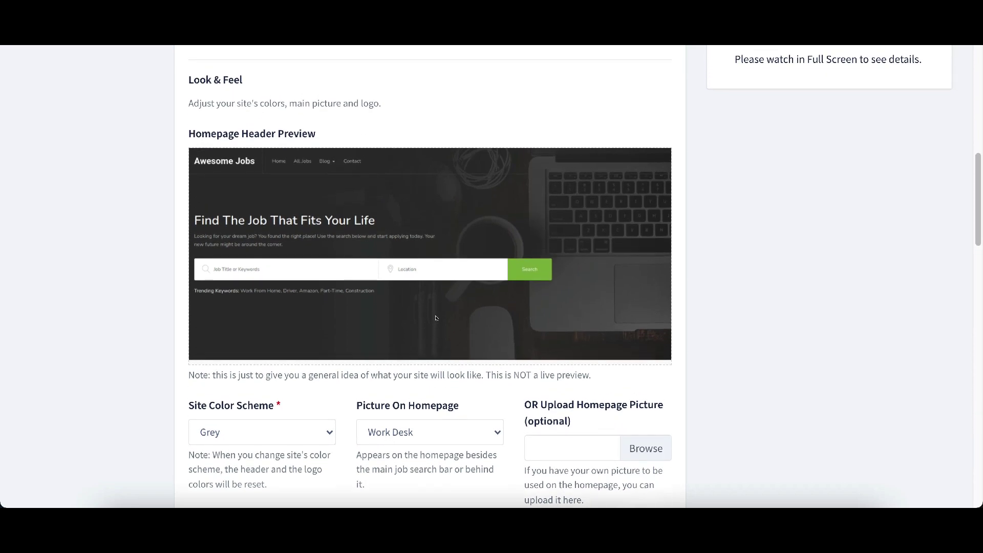
scroll(435, 319, down, 6)
scroll(435, 319, up, 4)
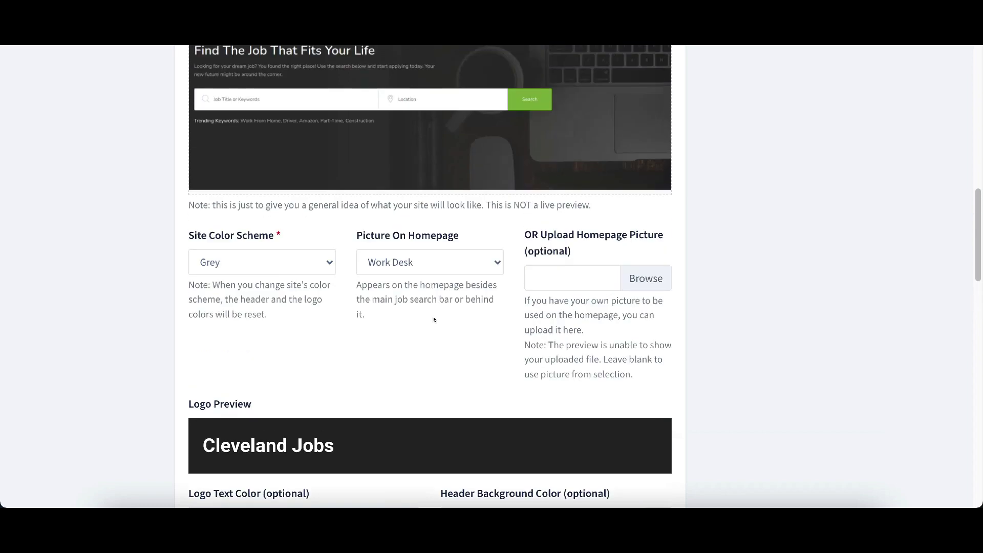
click(237, 287)
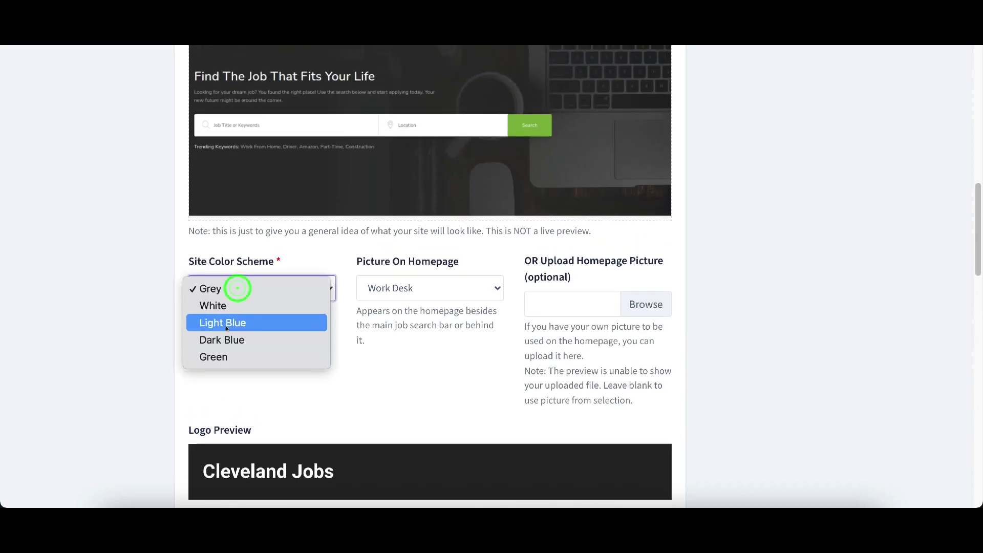
click(226, 310)
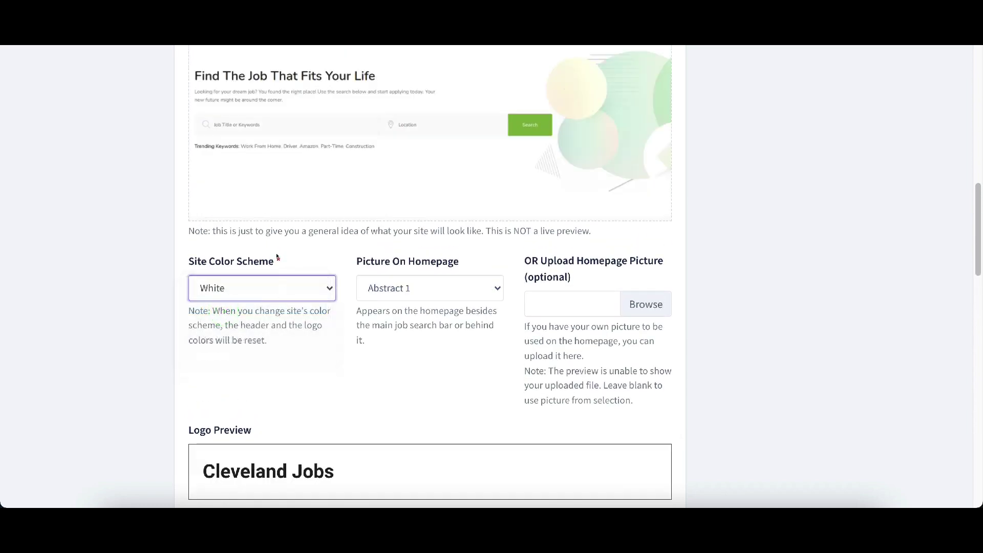
Step: Set the homepage picture to Happy Woman after trying Medical and no picture
scroll(276, 261, up, 2)
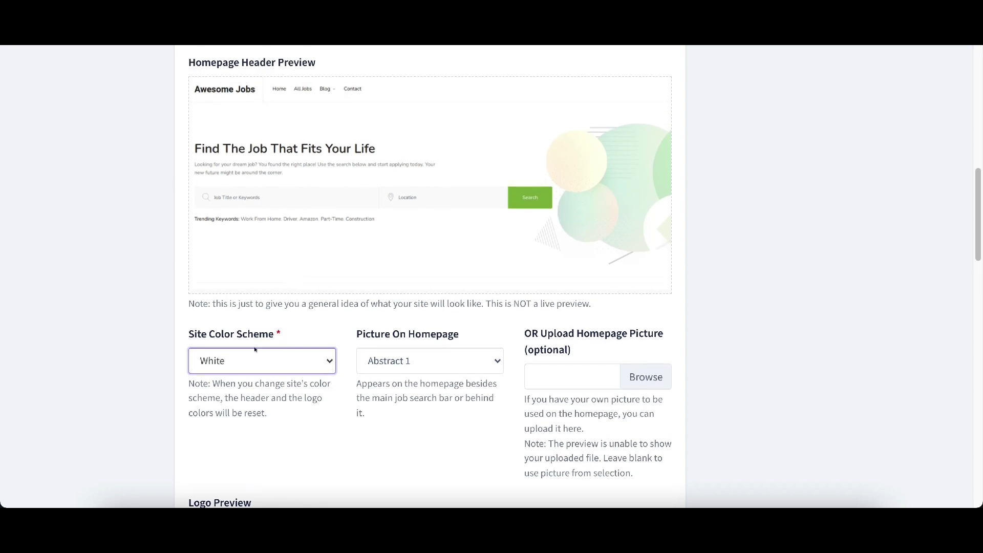
click(427, 357)
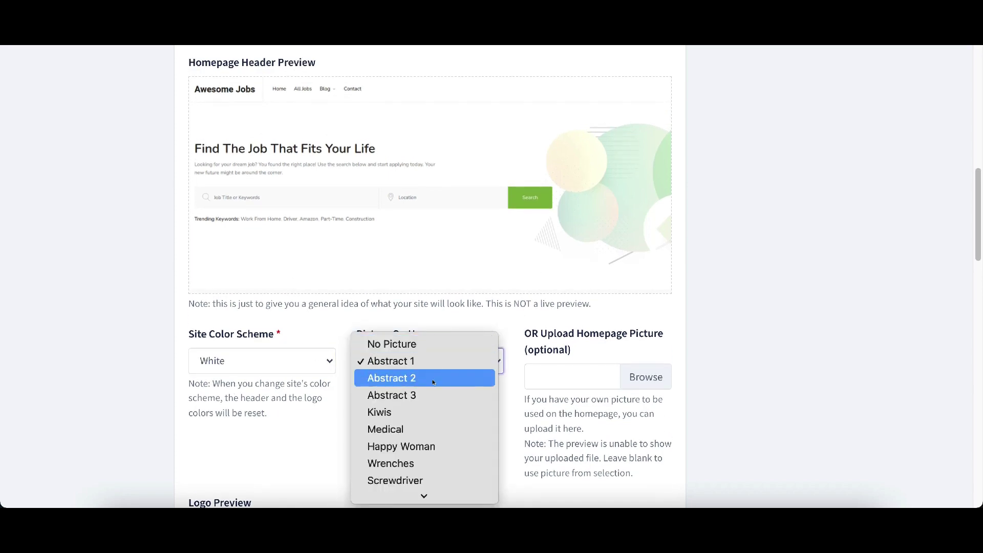
scroll(434, 385, down, 3)
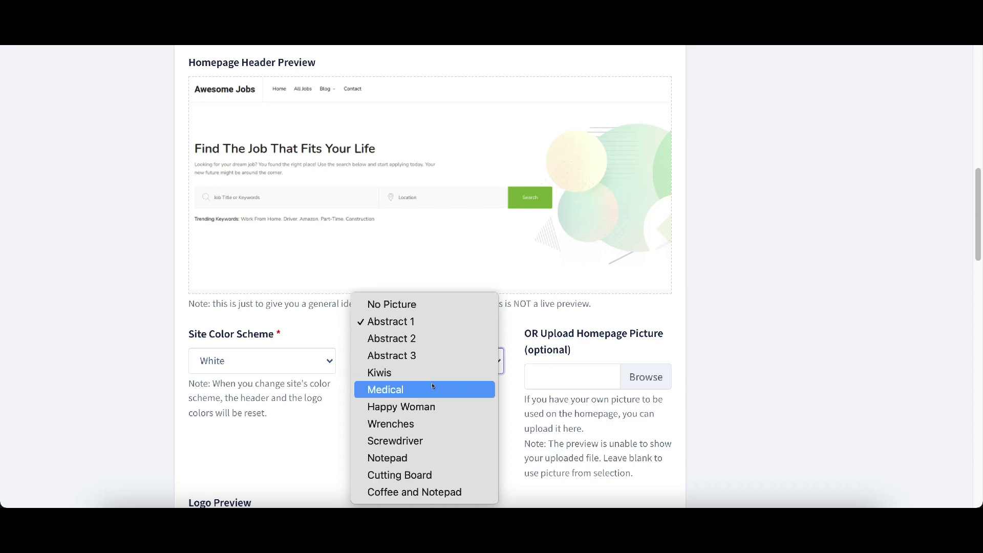
click(382, 392)
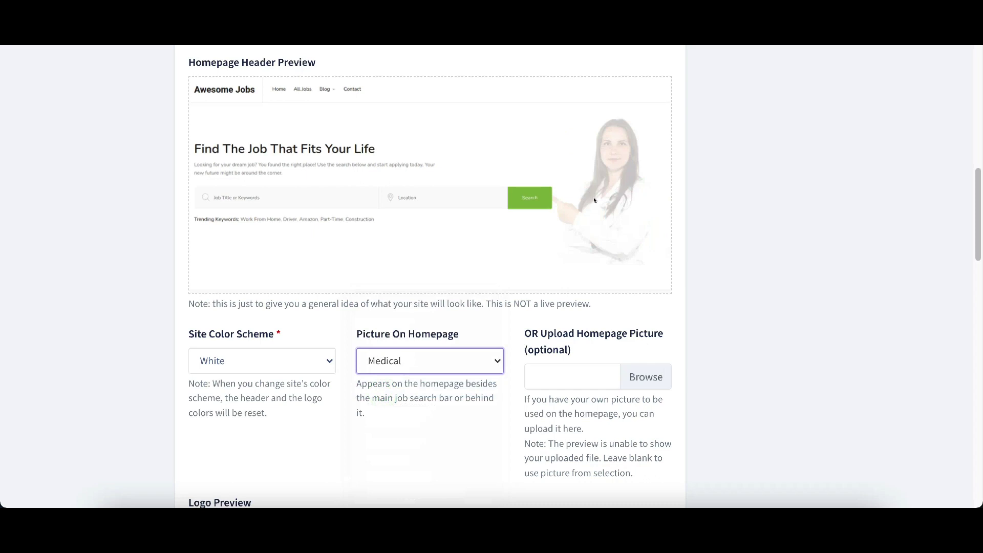
click(445, 362)
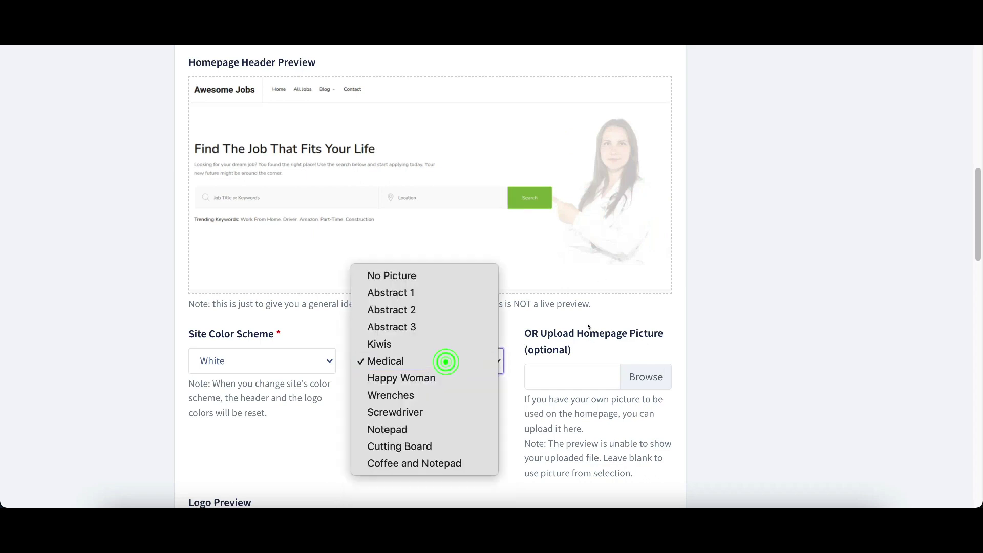
click(398, 275)
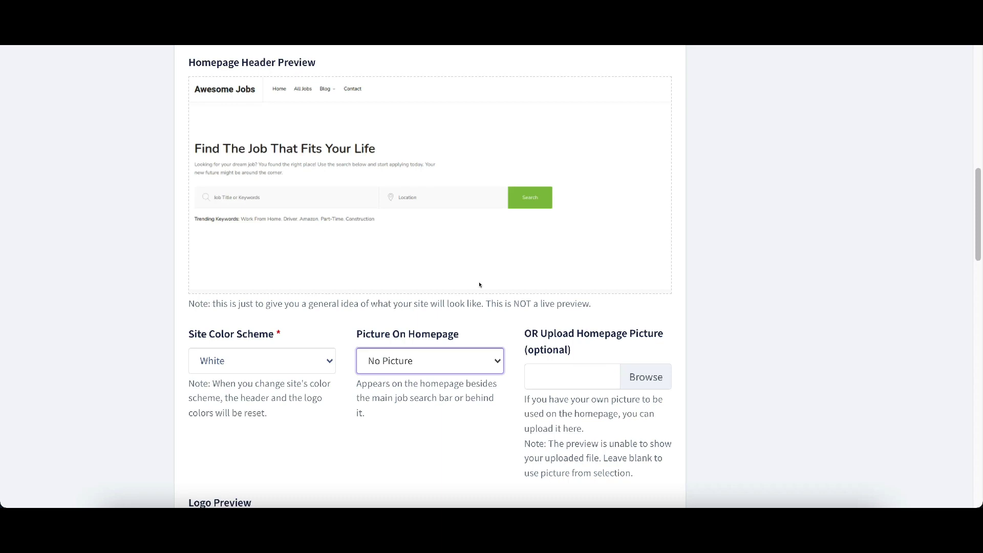
click(431, 350)
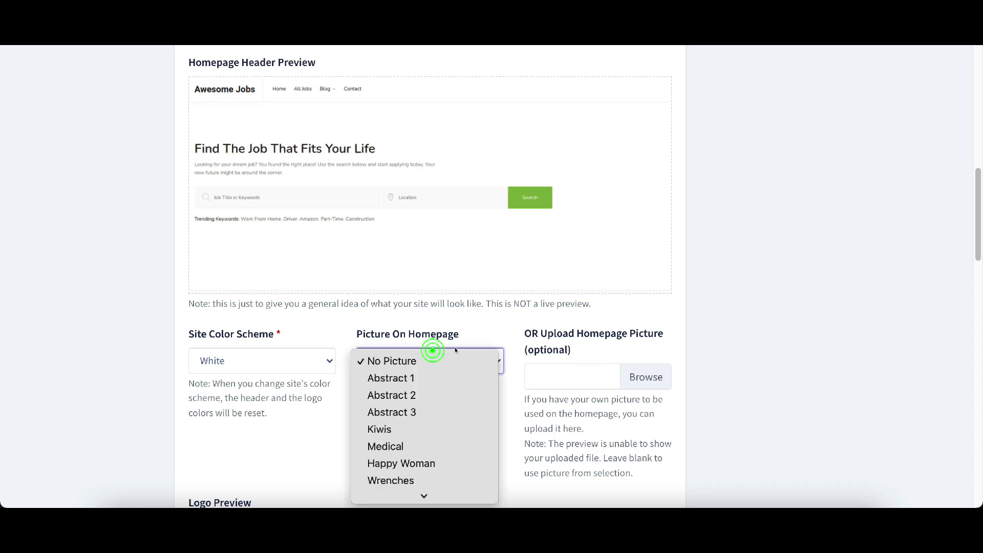
click(406, 464)
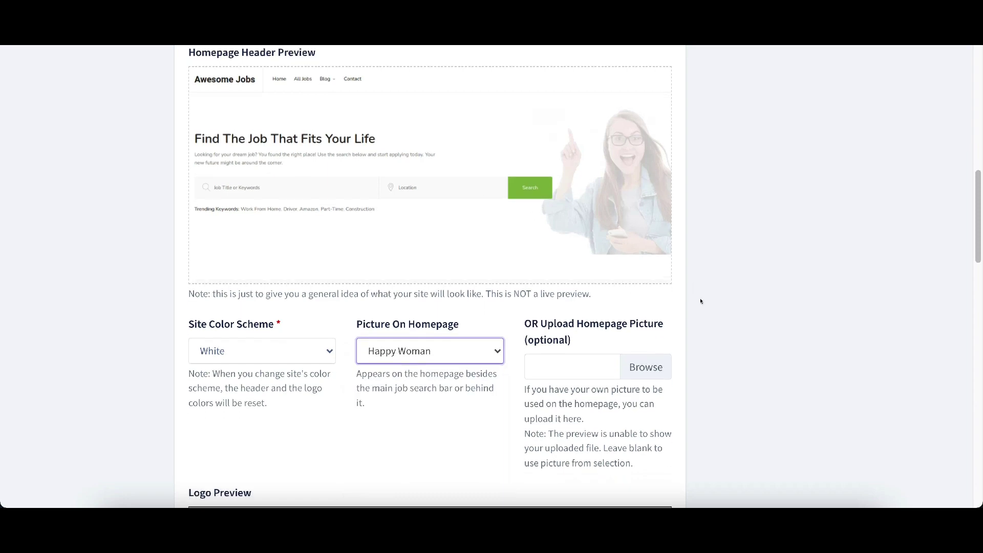
scroll(699, 305, down, 2)
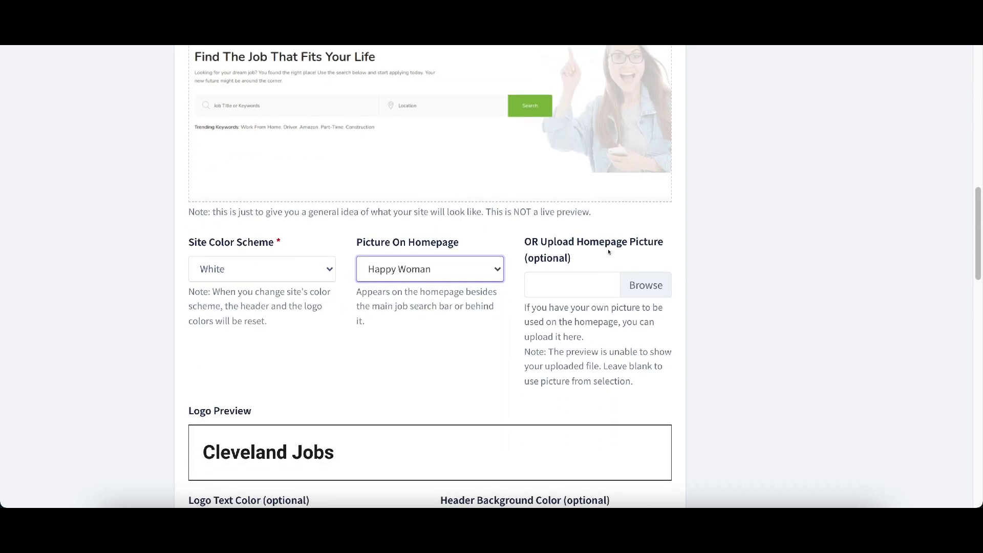
scroll(699, 297, down, 4)
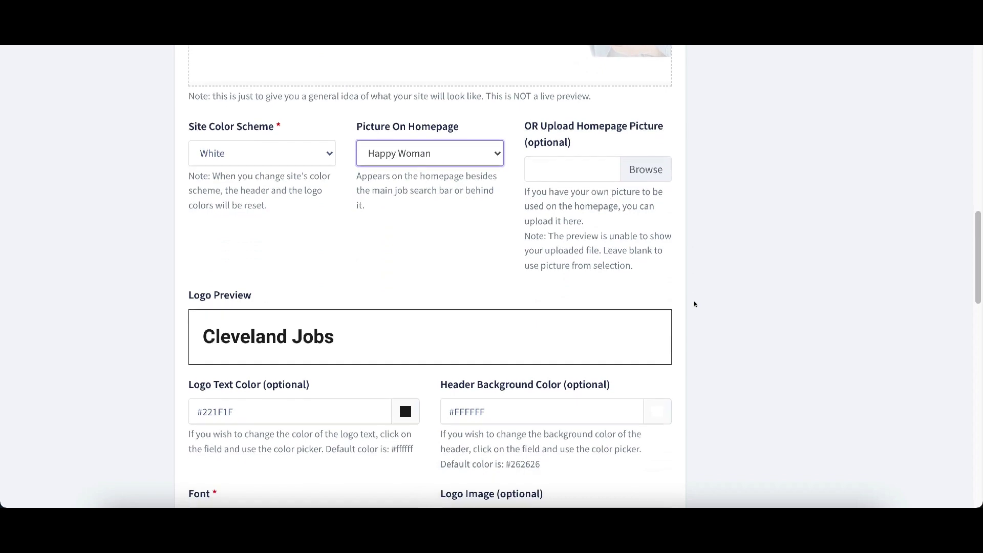
scroll(693, 305, down, 1)
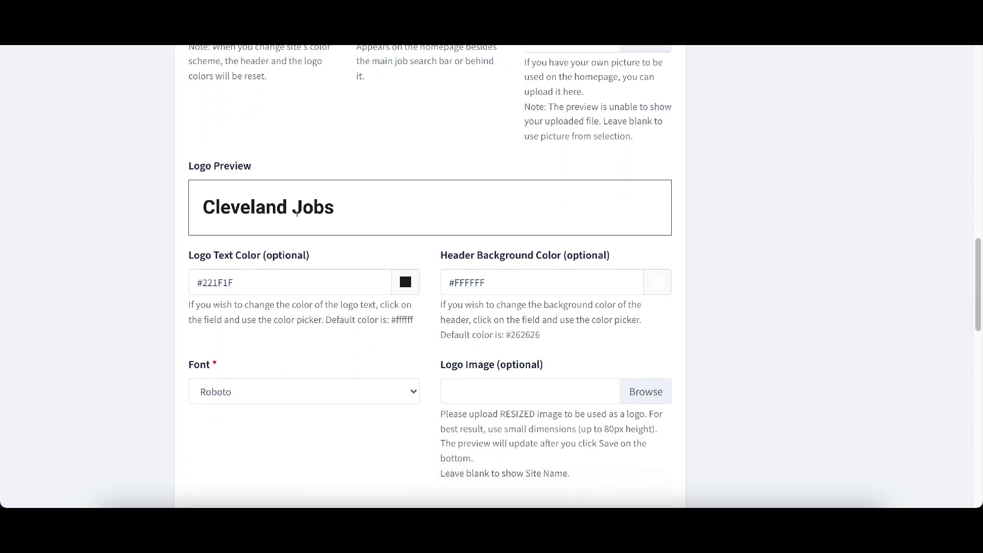
click(350, 203)
click(315, 208)
drag(336, 207, 199, 210)
click(297, 207)
scroll(348, 255, down, 2)
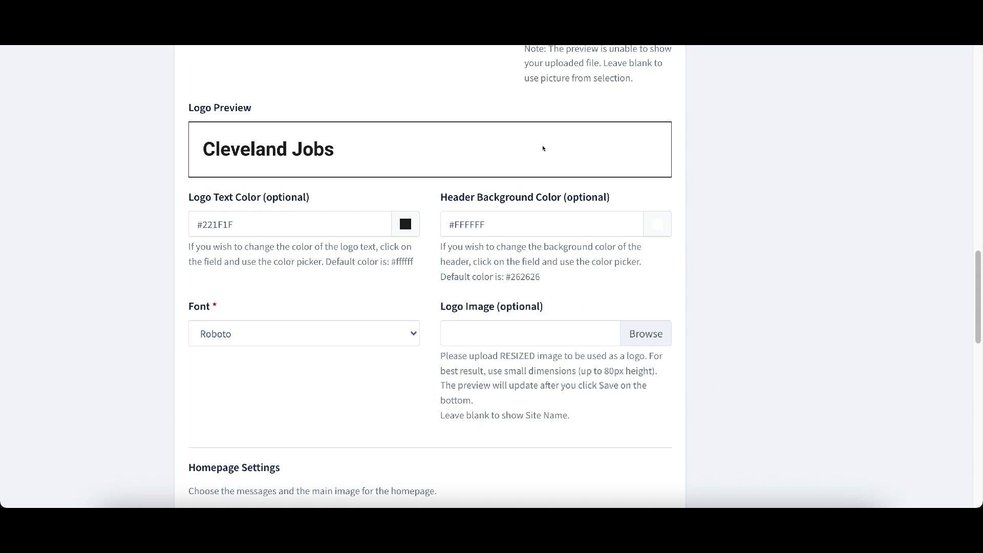
click(410, 336)
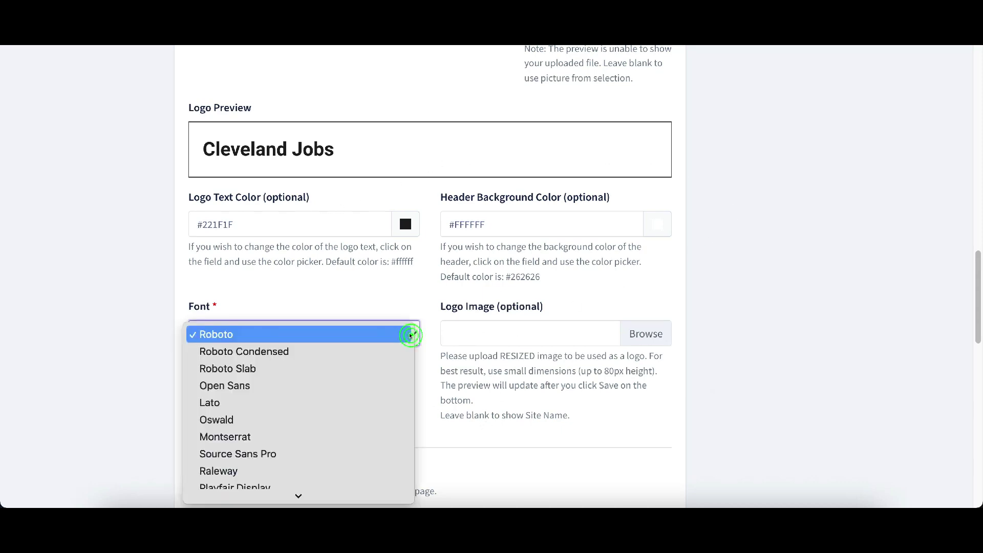
scroll(391, 371, down, 5)
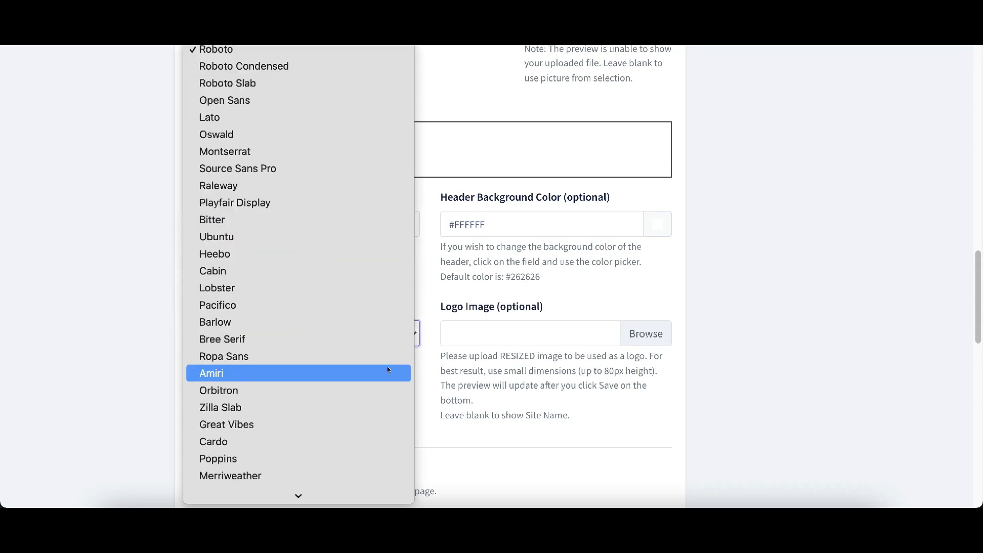
scroll(394, 372, up, 1)
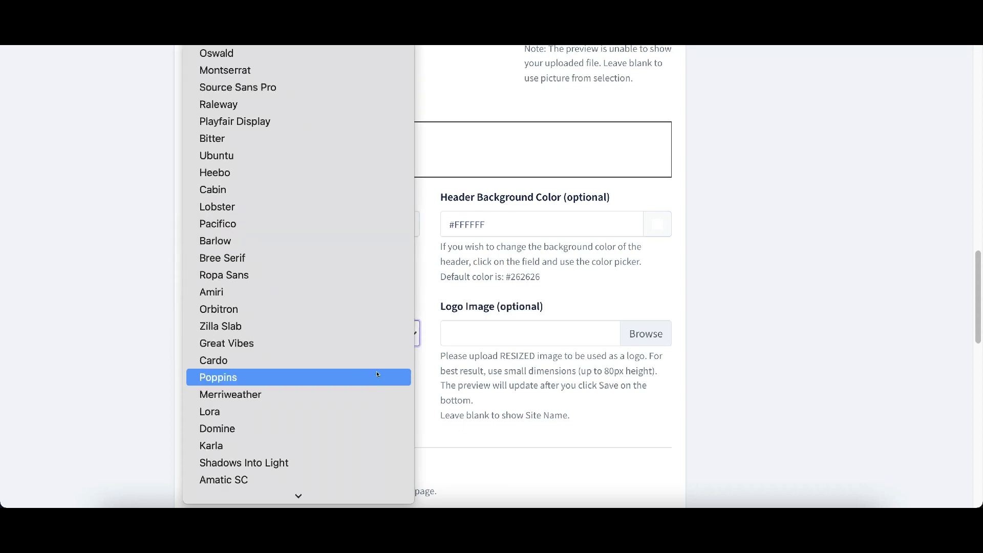
click(806, 312)
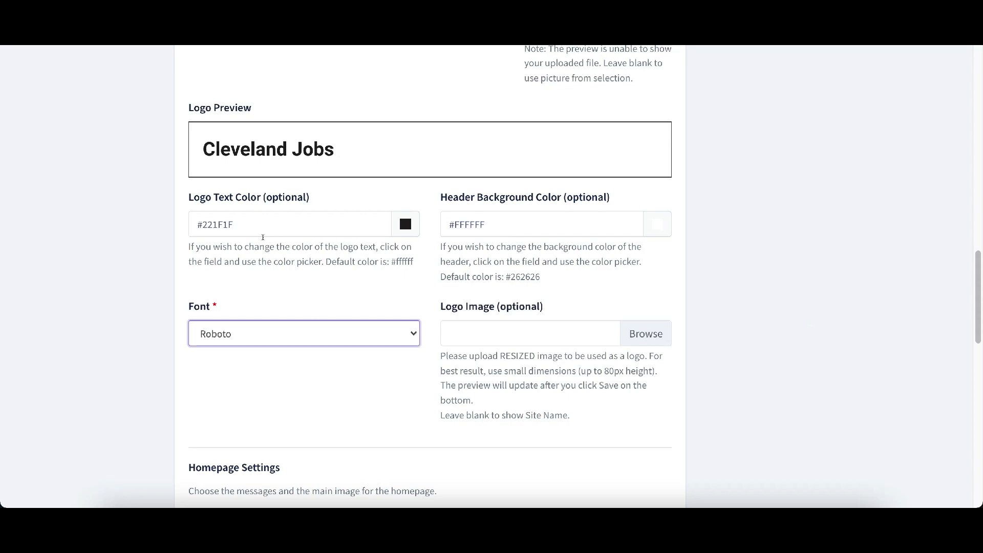
Step: Review the Cleveland Jobs settings form and save it, returning to the sites list
scroll(767, 313, down, 7)
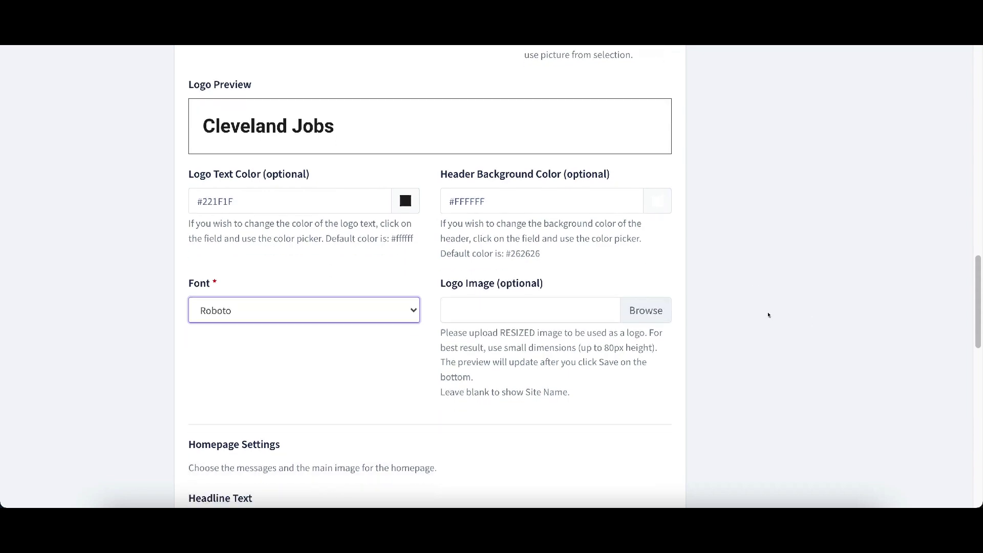
scroll(457, 189, up, 1)
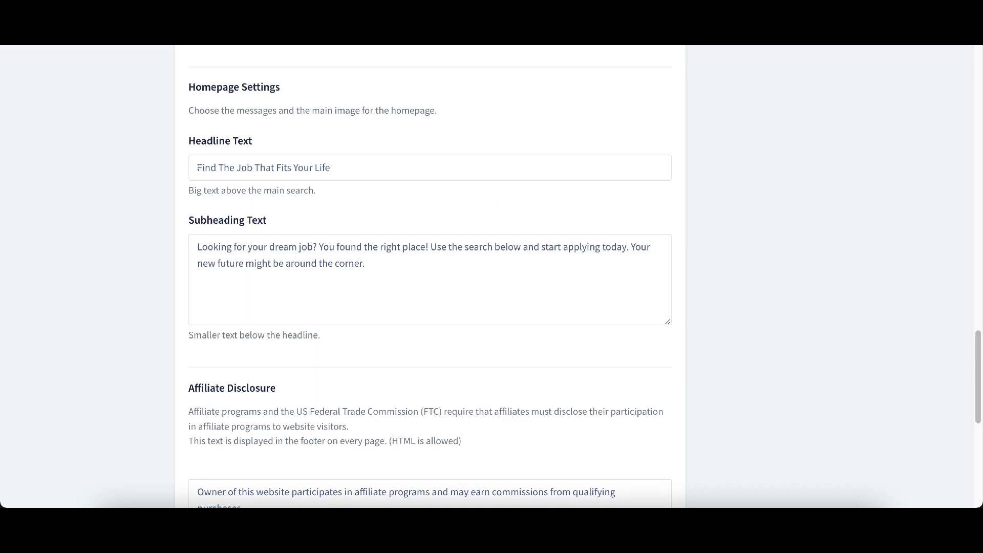
scroll(432, 244, up, 20)
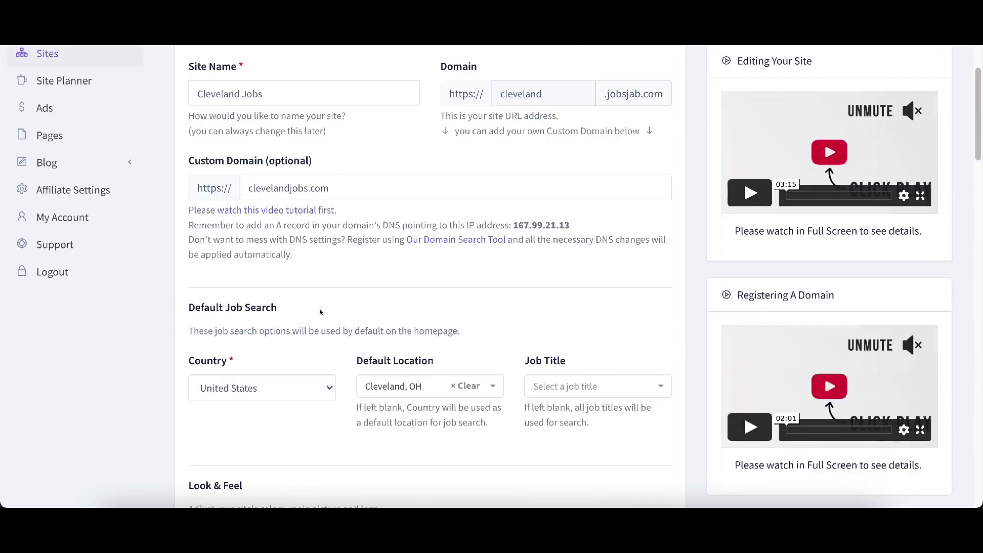
scroll(321, 312, down, 8)
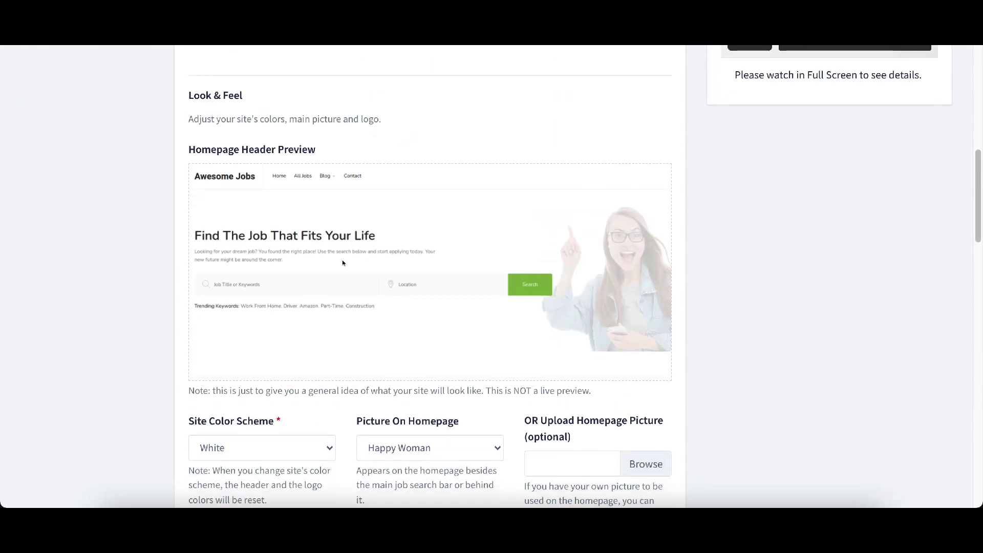
scroll(342, 263, down, 7)
scroll(201, 179, up, 5)
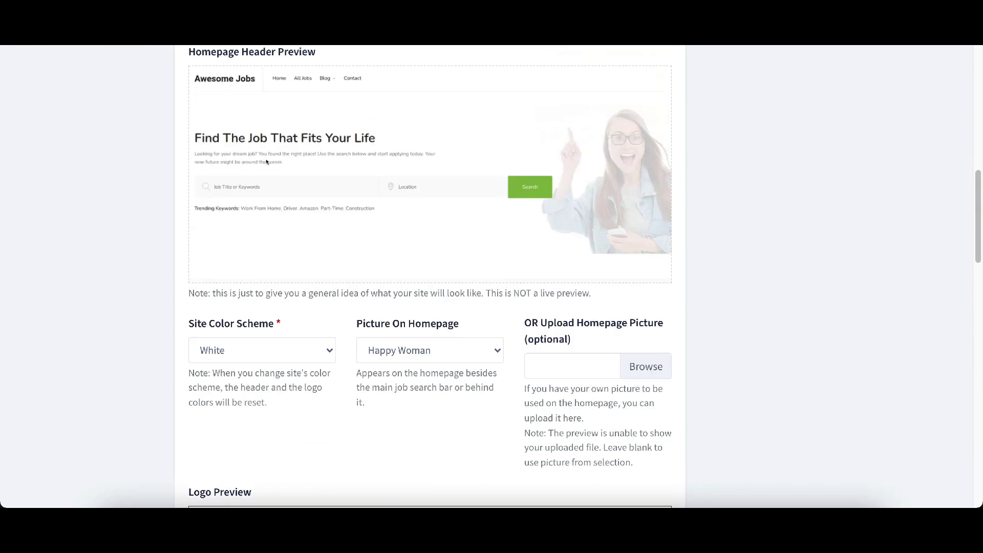
scroll(266, 162, down, 10)
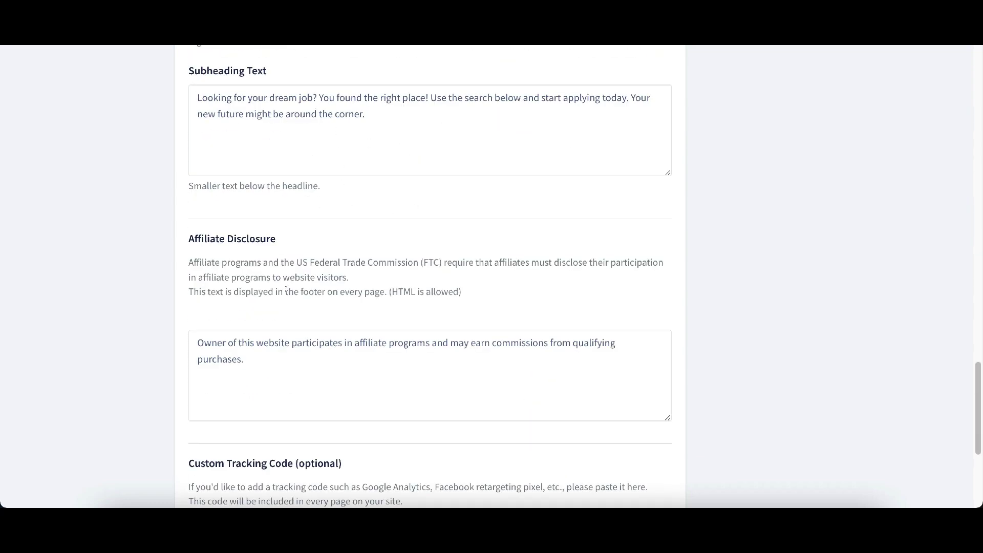
scroll(253, 361, down, 2)
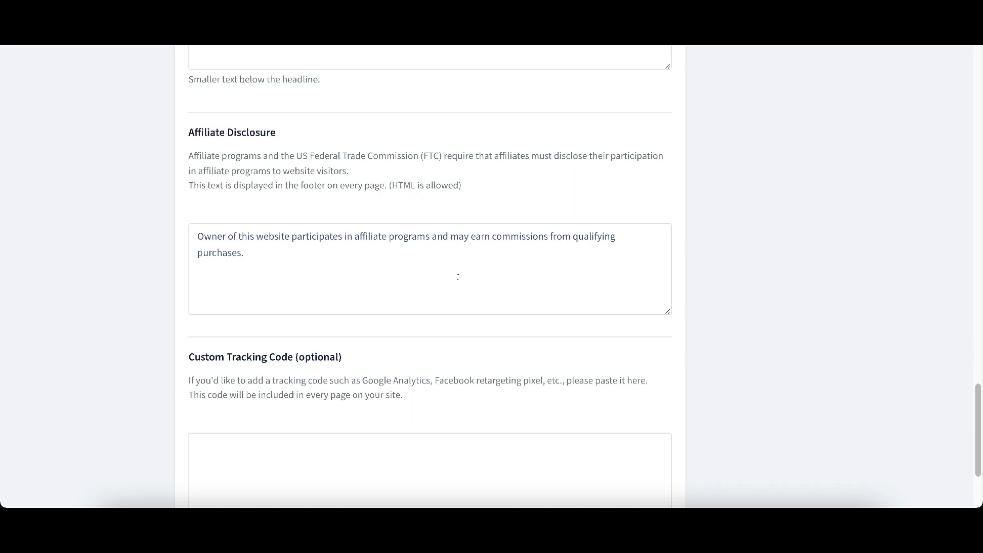
scroll(458, 276, up, 4)
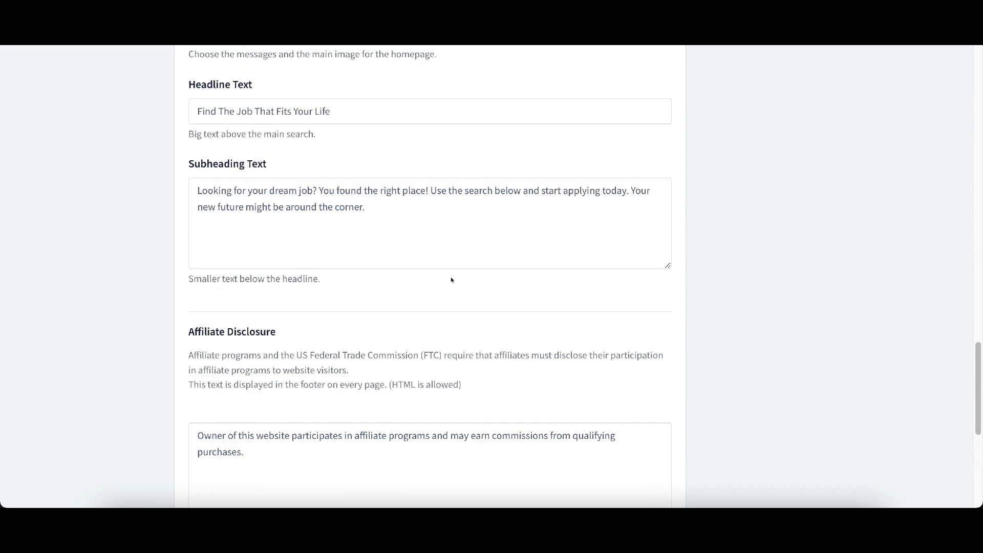
scroll(451, 280, up, 3)
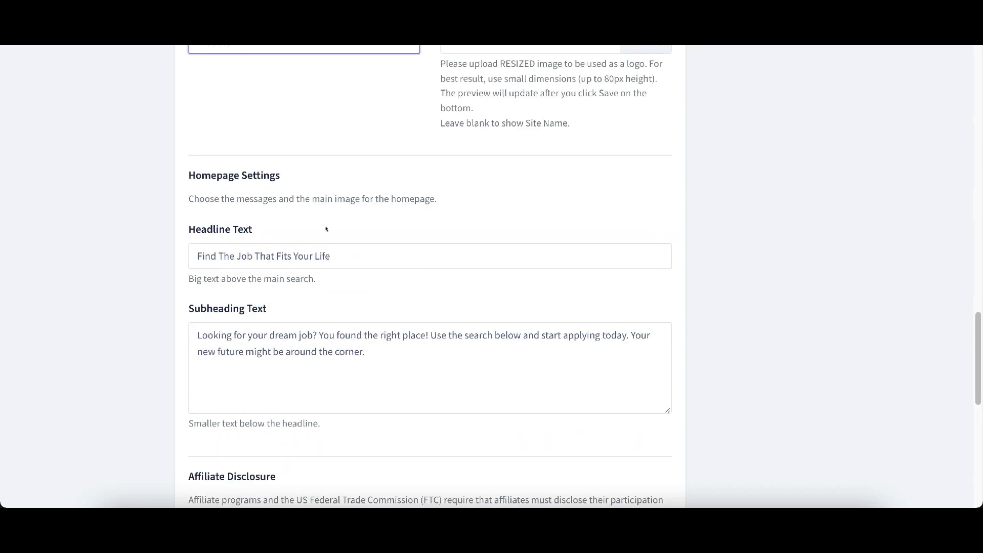
scroll(325, 229, down, 9)
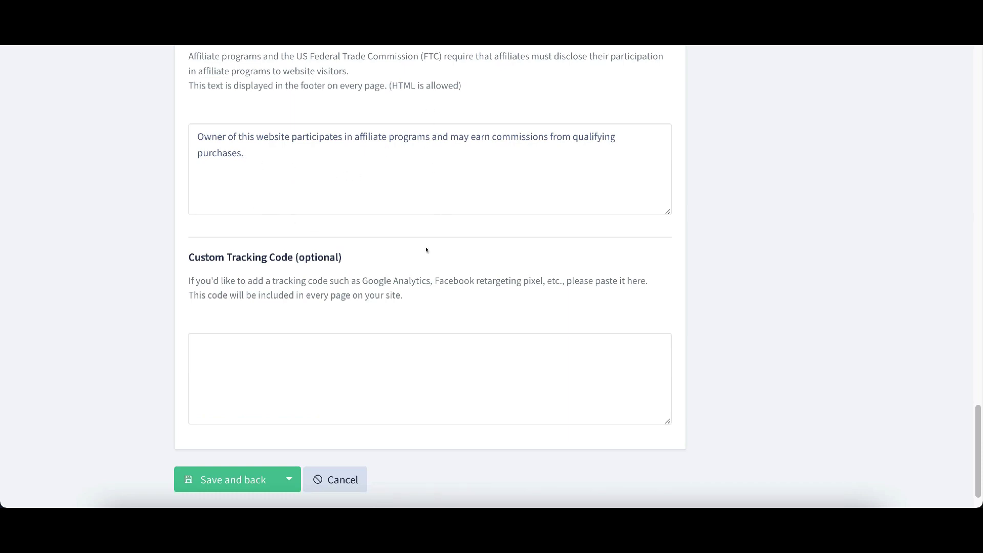
scroll(288, 268, down, 1)
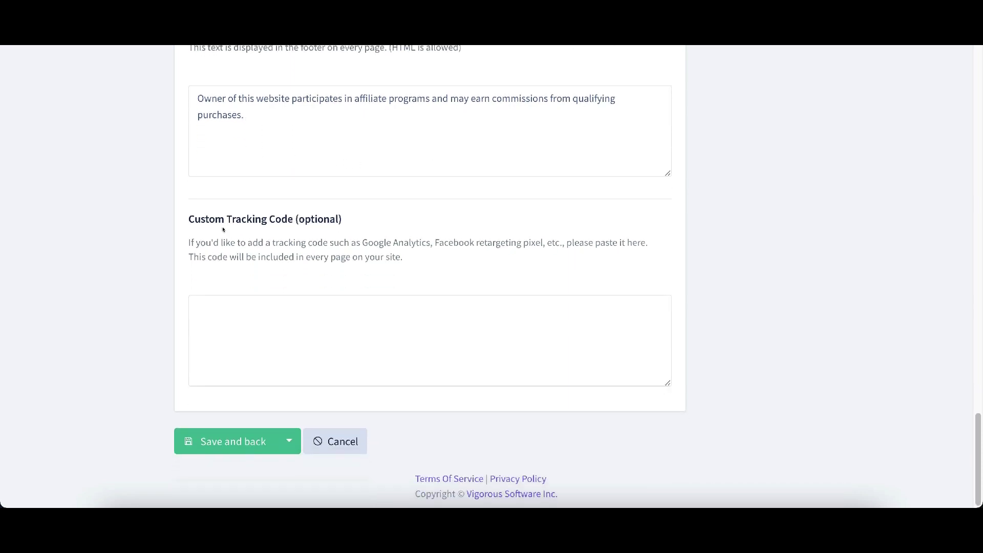
click(215, 450)
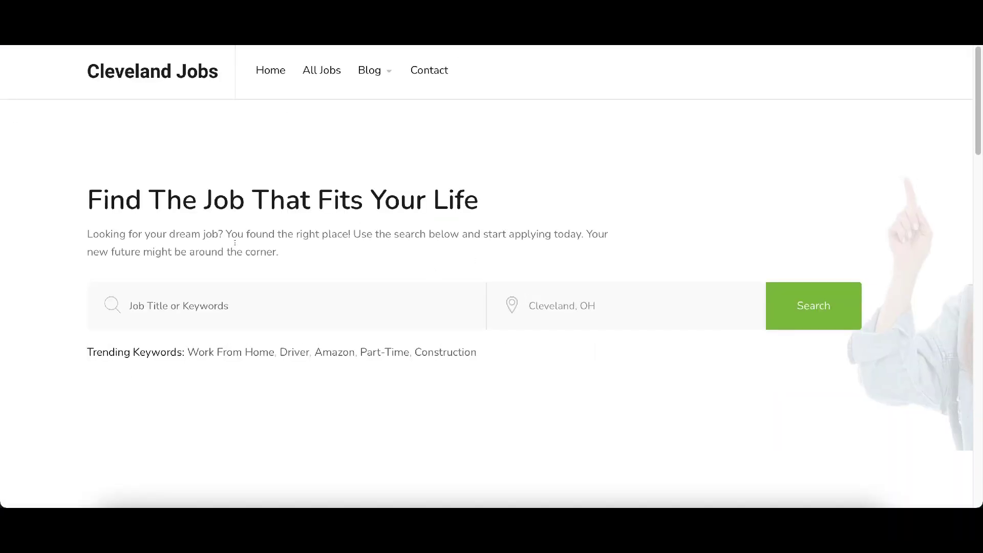
scroll(248, 223, down, 10)
scroll(249, 225, up, 10)
scroll(279, 314, down, 3)
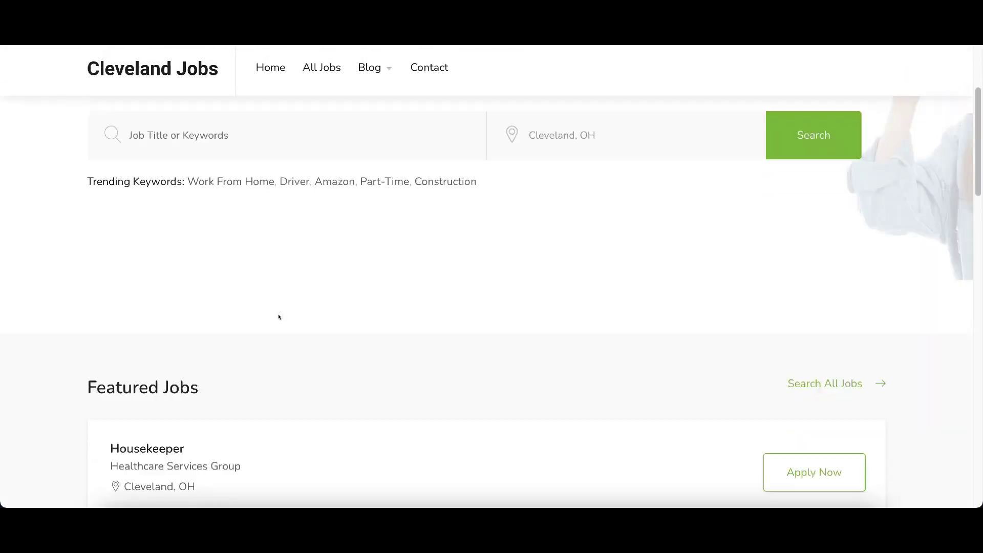
scroll(271, 310, up, 3)
click(256, 307)
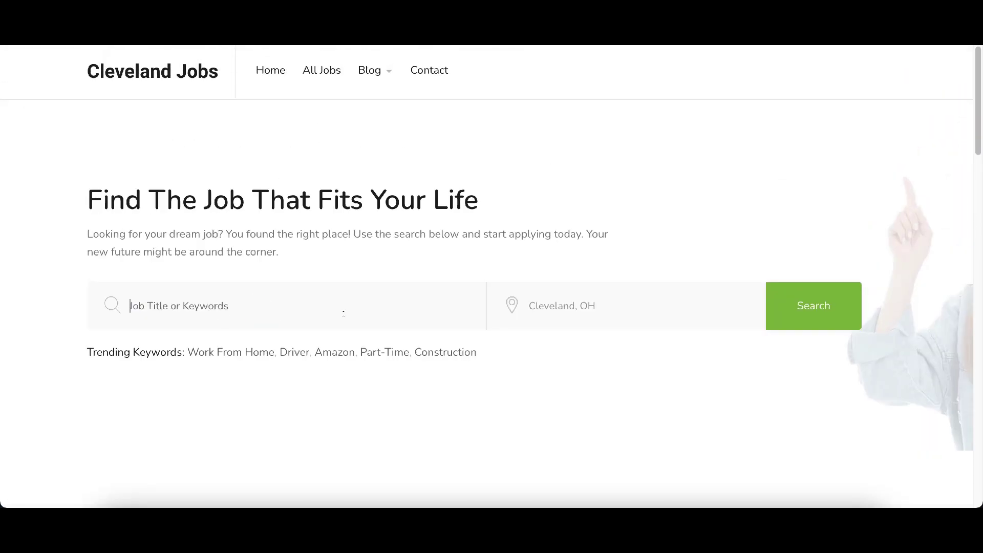
click(578, 310)
scroll(366, 179, down, 10)
scroll(361, 187, up, 10)
click(261, 70)
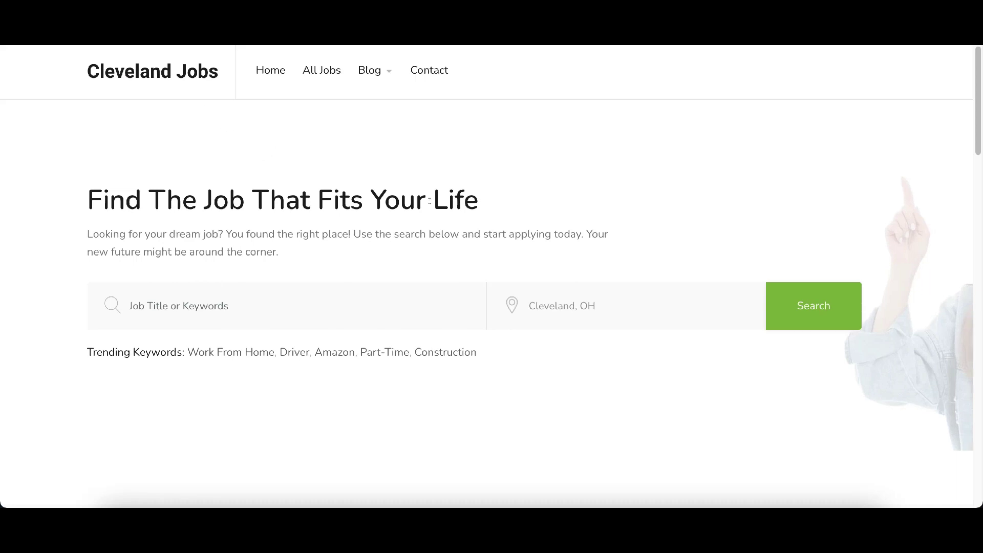
scroll(348, 170, down, 15)
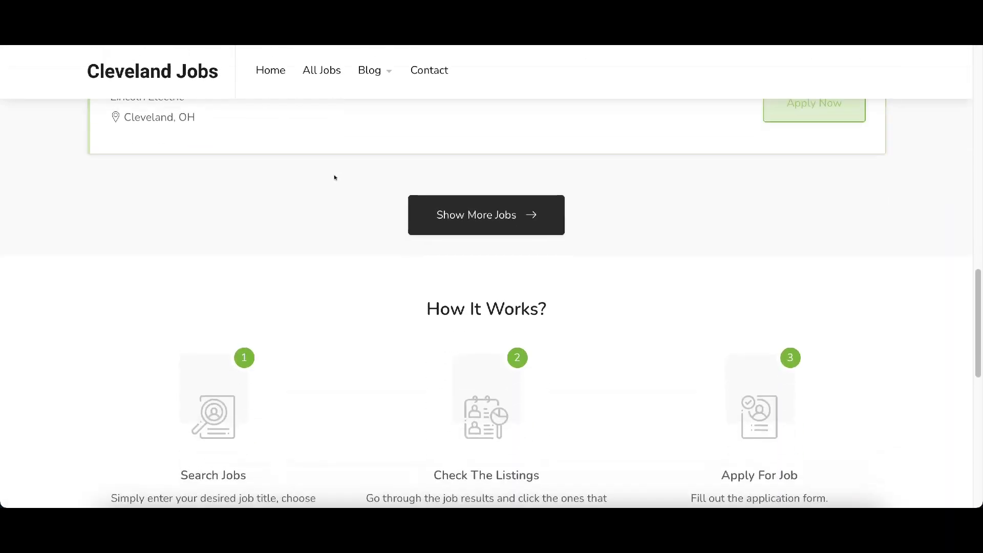
scroll(337, 181, up, 5)
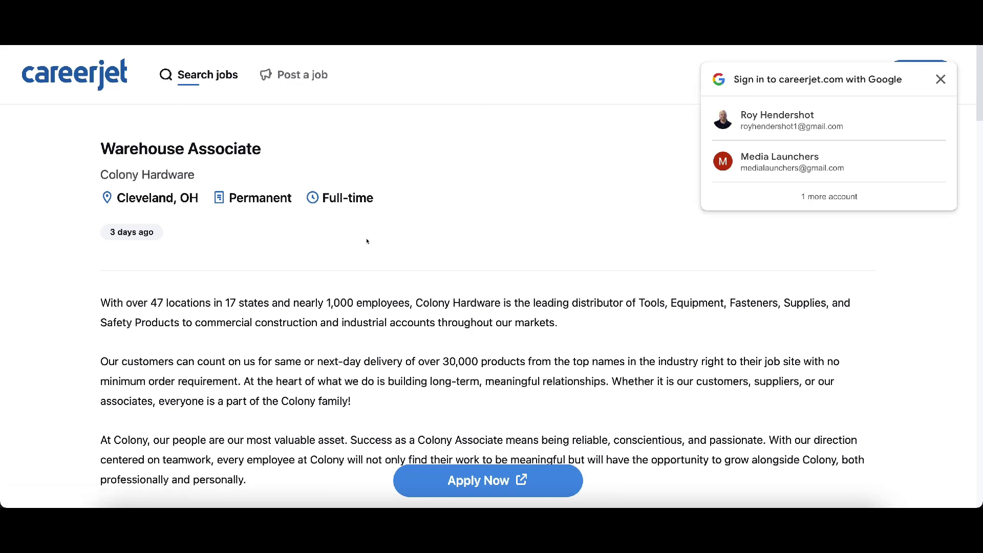
Step: Dismiss the Google sign-in prompt and read through the Warehouse Associate job description
click(940, 78)
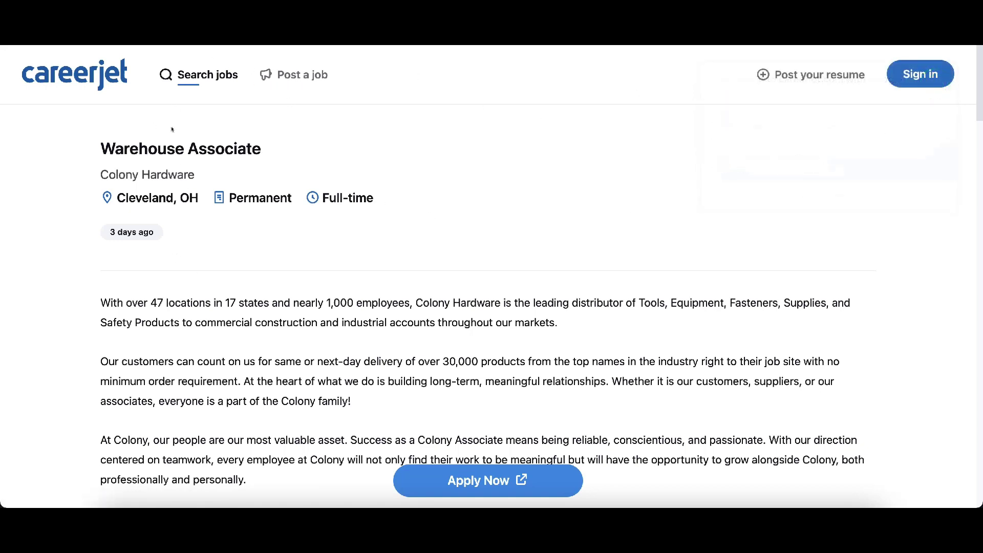
scroll(412, 194, down, 20)
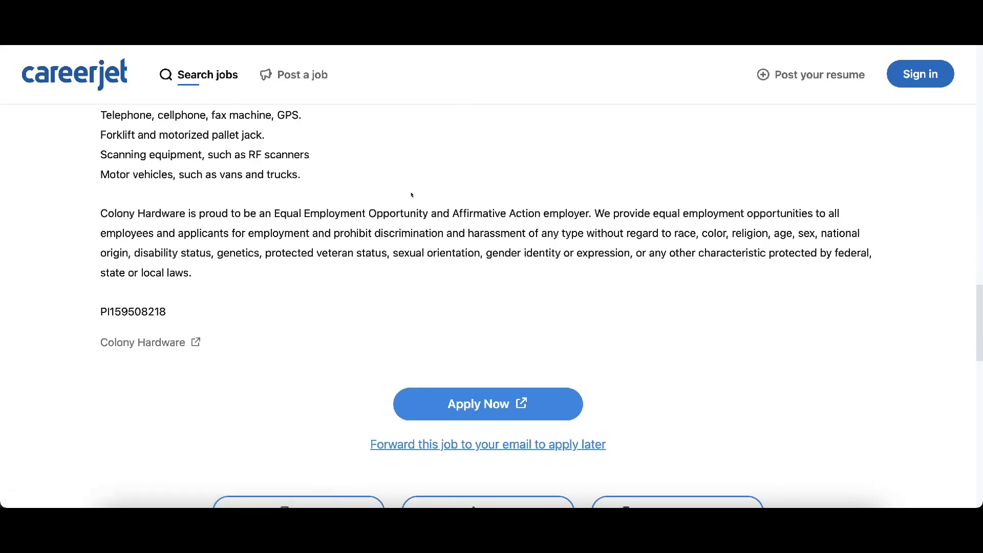
scroll(412, 195, down, 2)
scroll(414, 195, up, 10)
scroll(413, 195, up, 10)
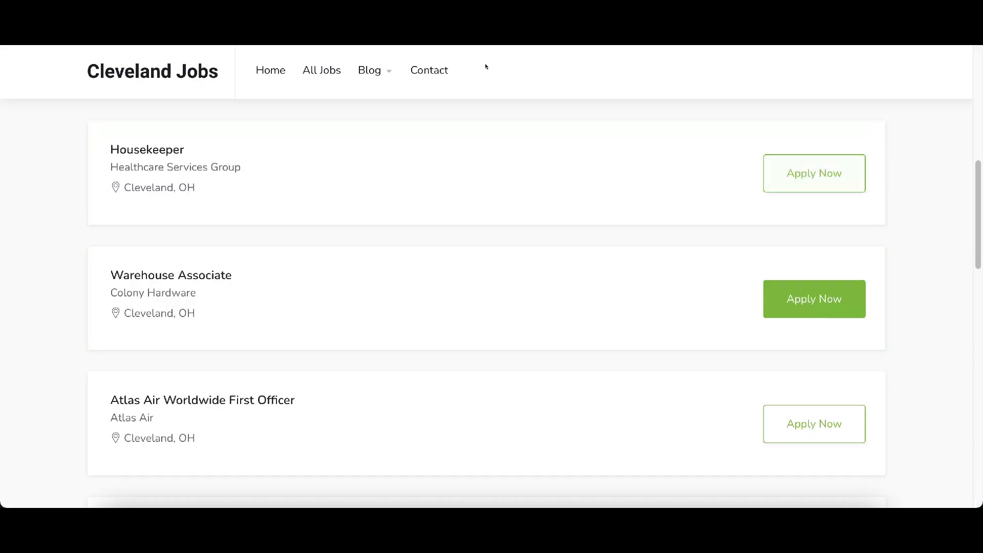
Step: Browse the Cleveland Jobs home page, then view its Contact page form
scroll(365, 295, down, 2)
scroll(364, 296, down, 9)
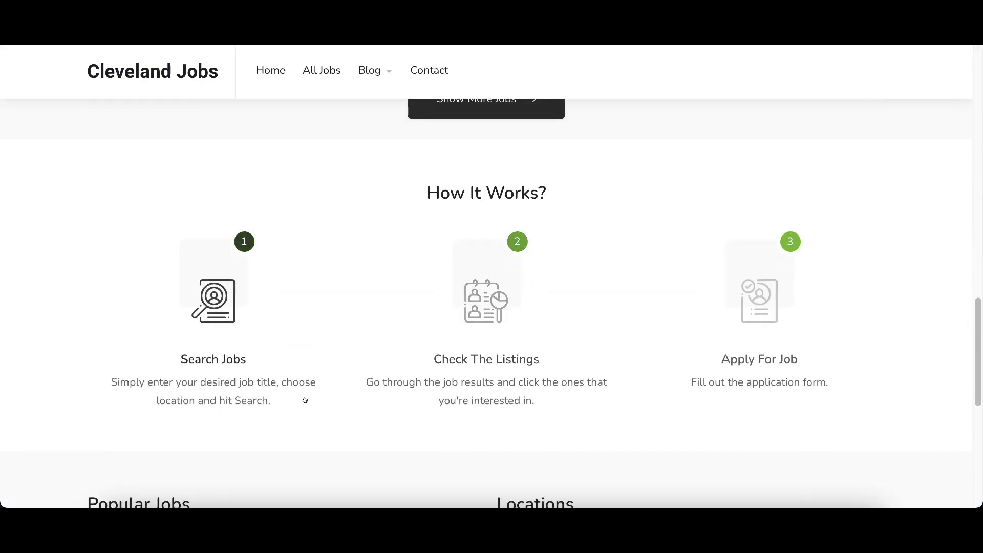
scroll(404, 255, down, 8)
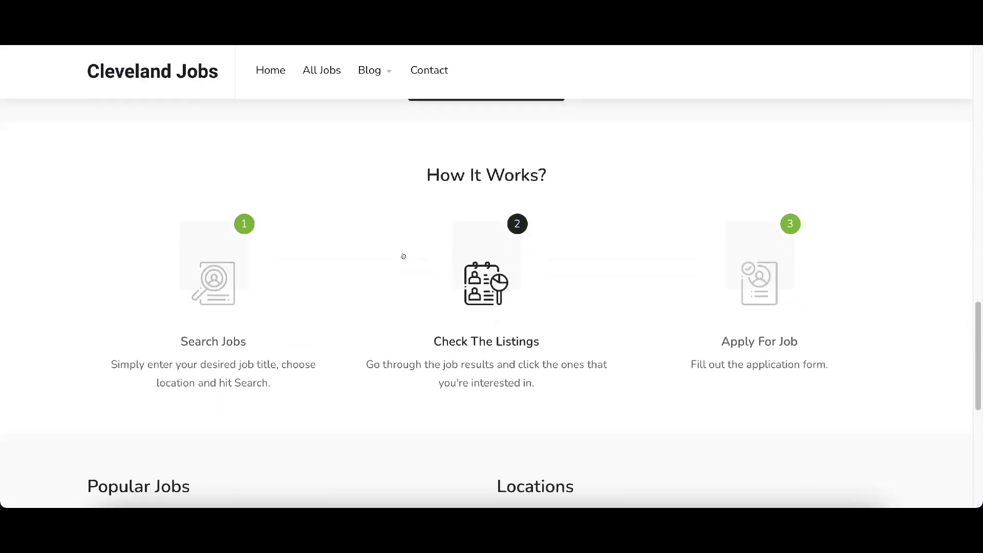
scroll(463, 226, up, 3)
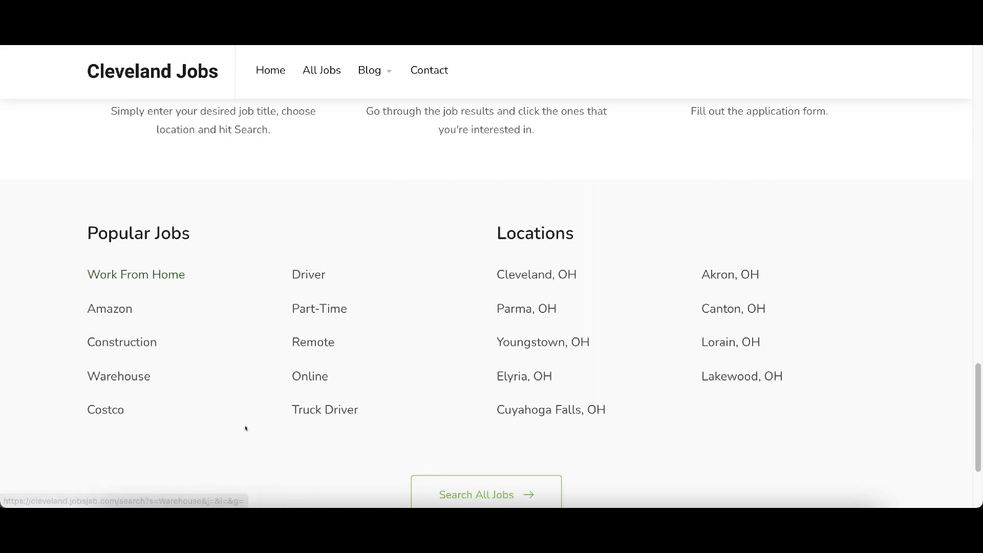
scroll(404, 333, up, 20)
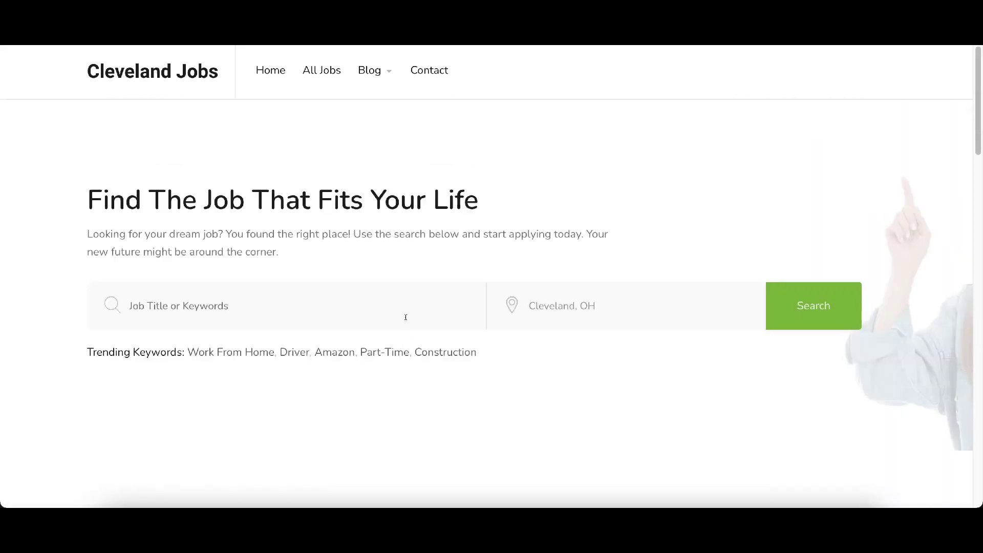
click(428, 71)
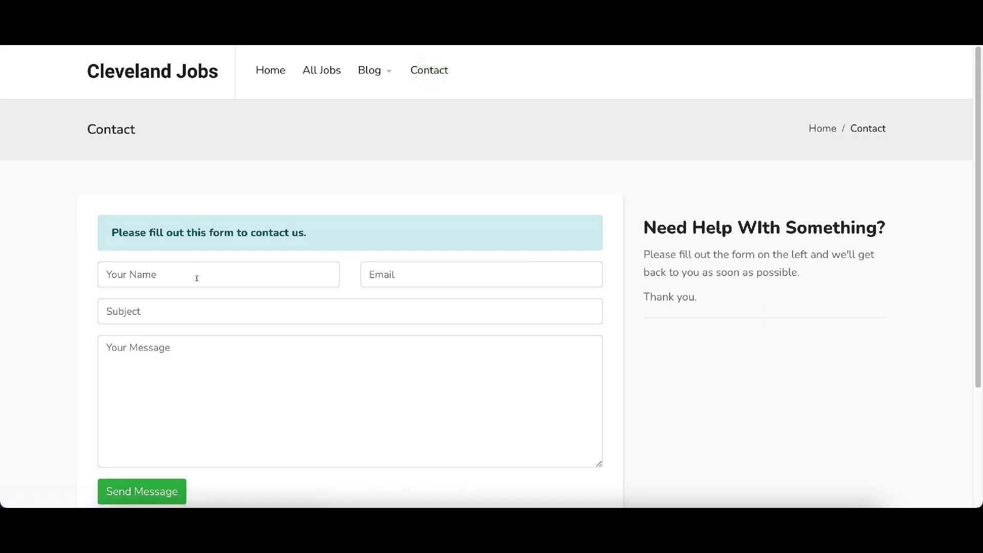
scroll(196, 278, down, 3)
scroll(191, 281, up, 3)
Step: Open the Finding a Job blog category, then the main Blog list of posts
mouse_move(370, 74)
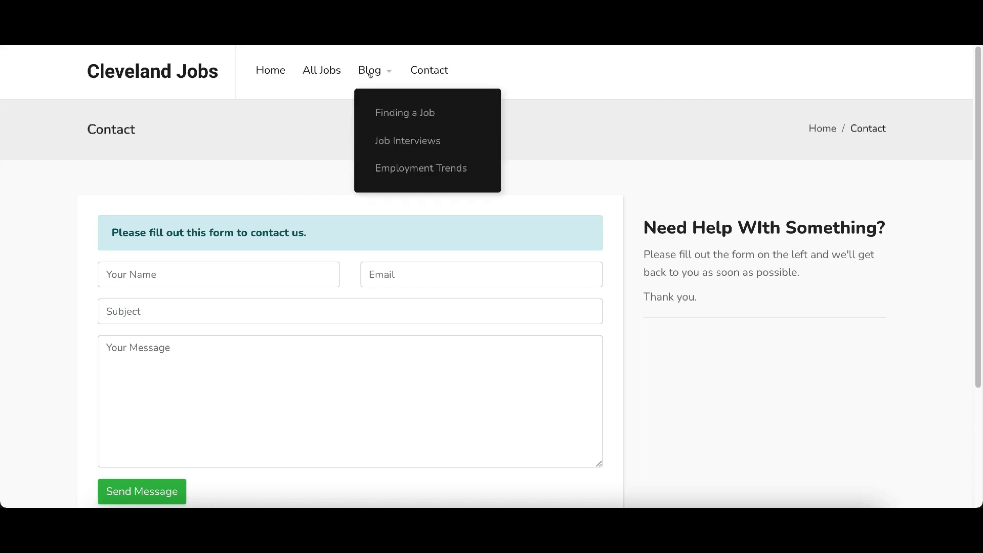
click(392, 115)
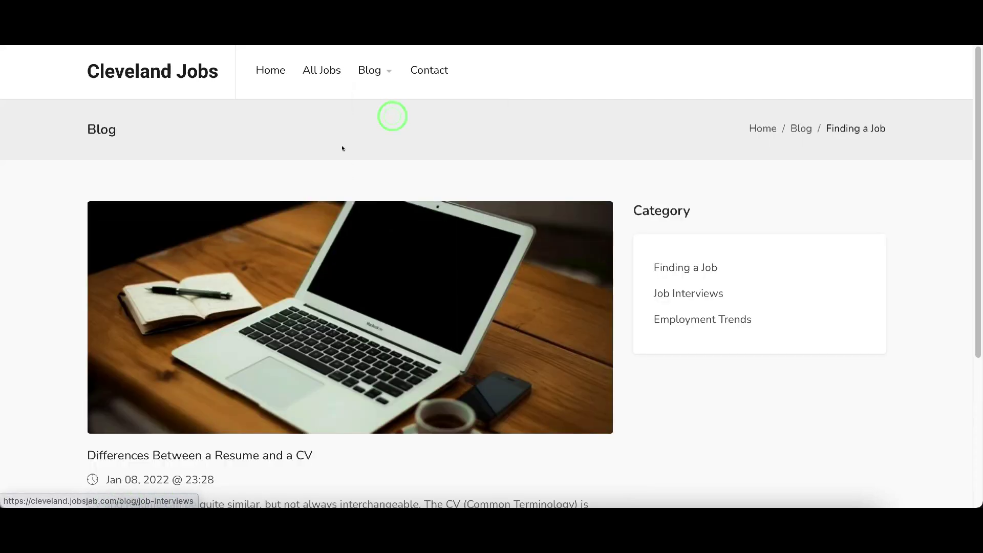
click(368, 76)
scroll(344, 164, down, 15)
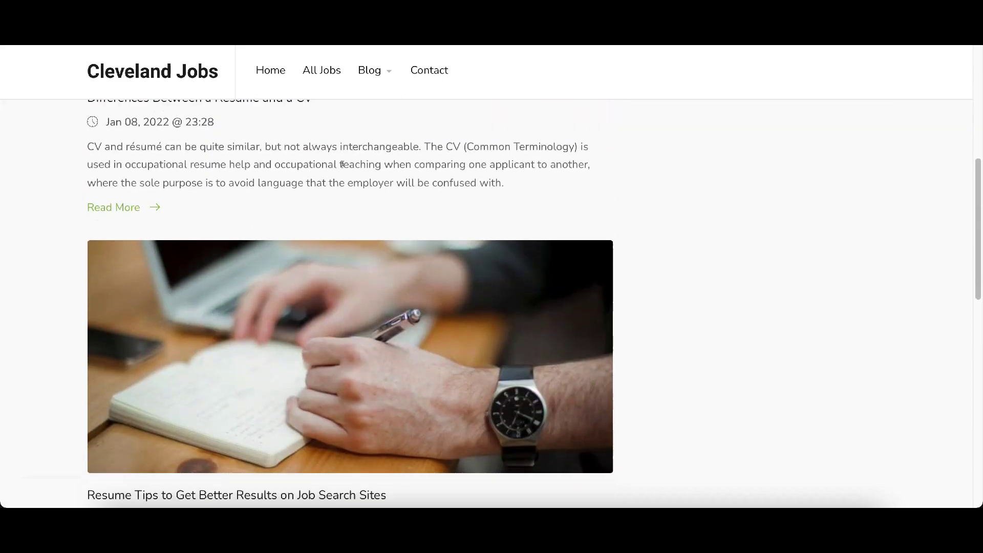
scroll(336, 176, up, 15)
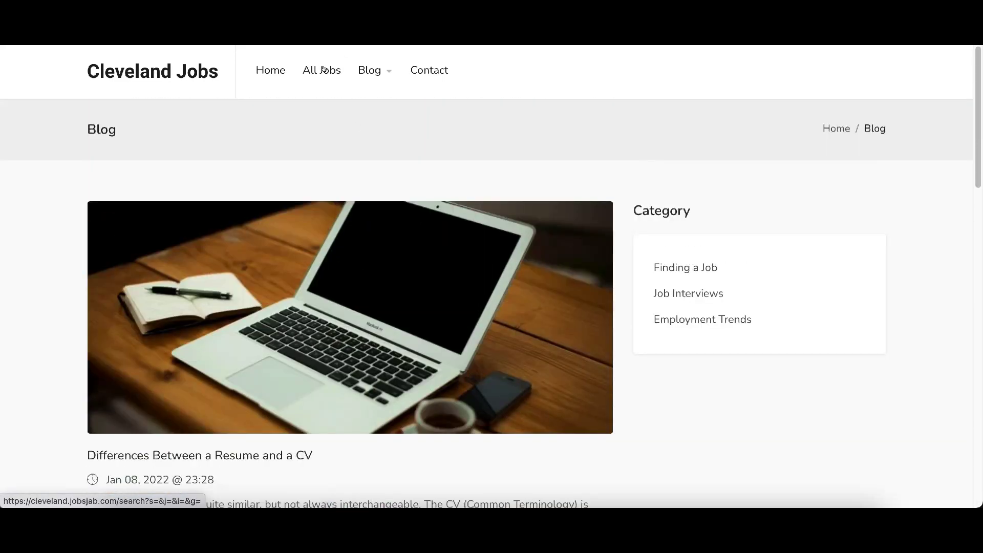
Step: Open All Jobs and look through the 2,677,106 USA listings and sidebar locations
click(323, 70)
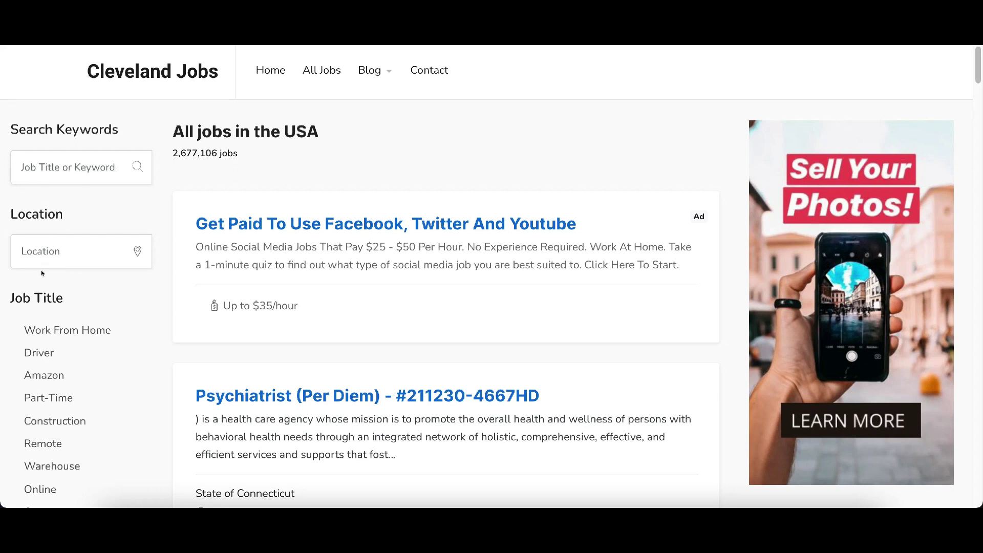
scroll(49, 309, down, 4)
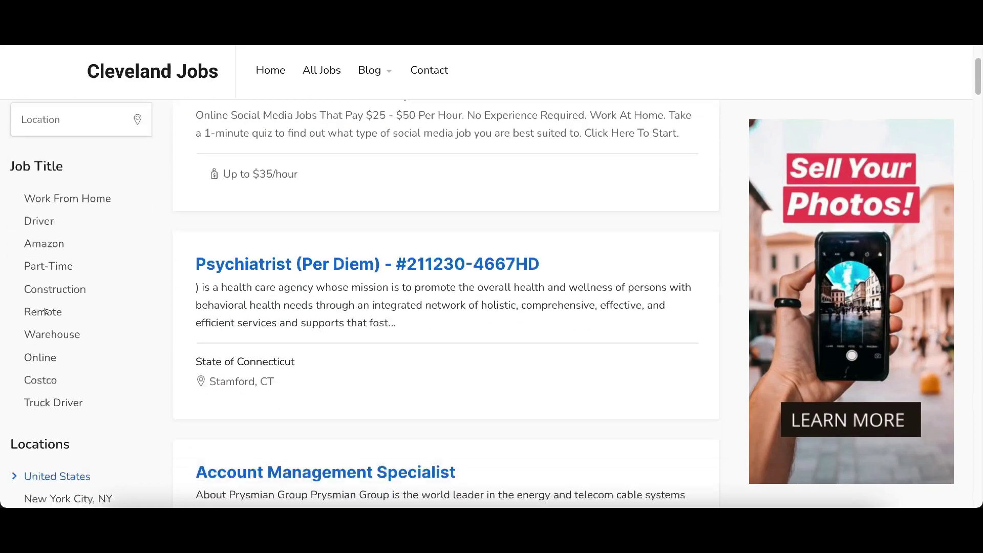
scroll(46, 323, down, 7)
scroll(55, 303, down, 5)
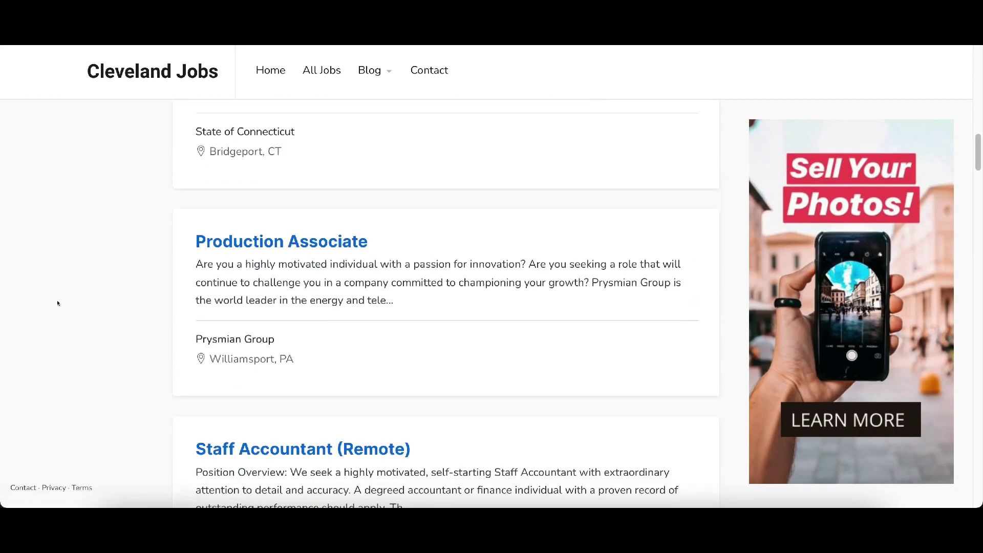
scroll(66, 358, up, 8)
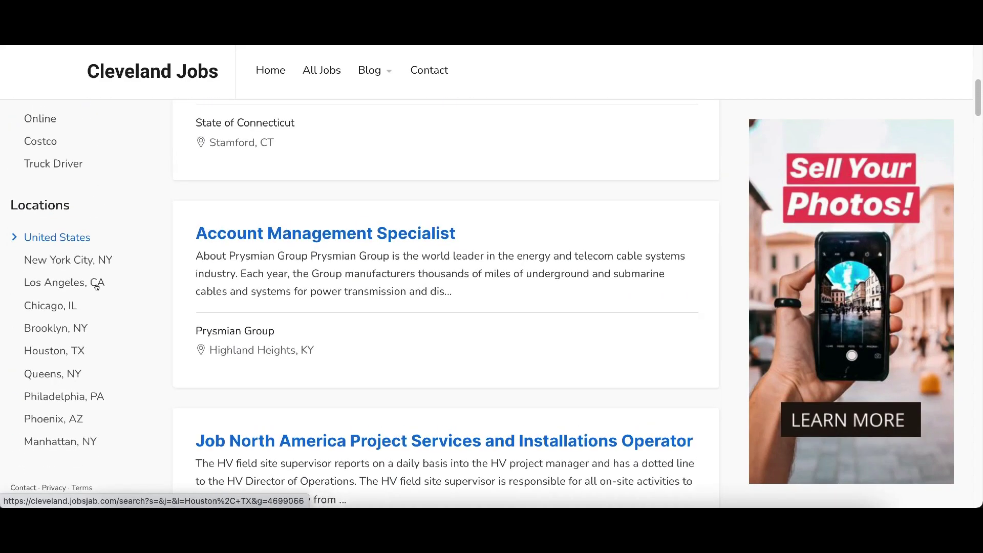
scroll(128, 276, up, 7)
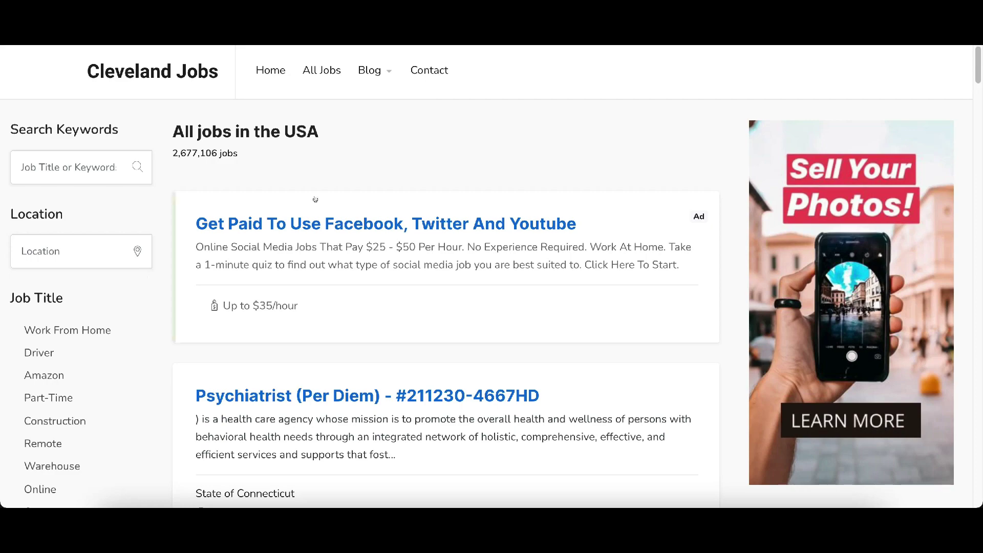
scroll(649, 110, down, 7)
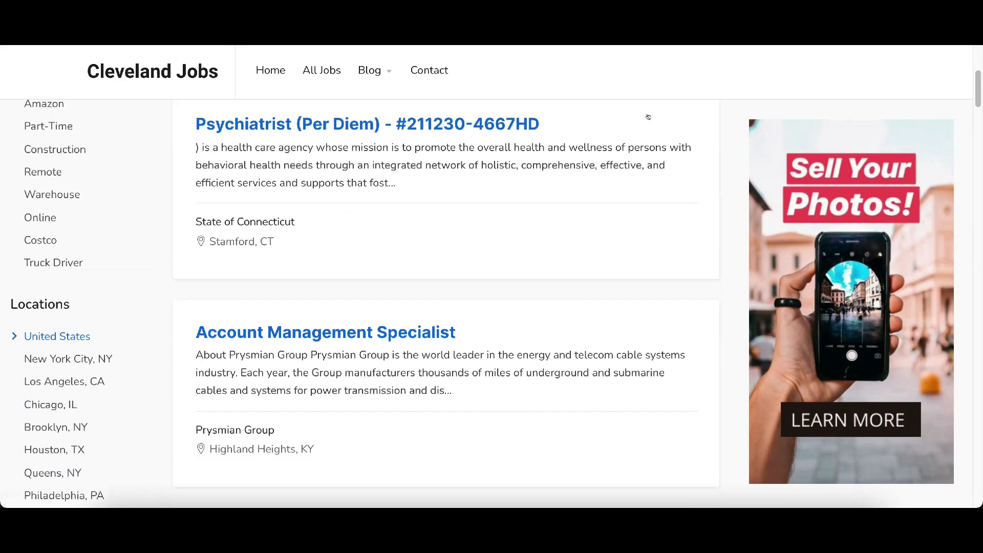
scroll(622, 203, up, 7)
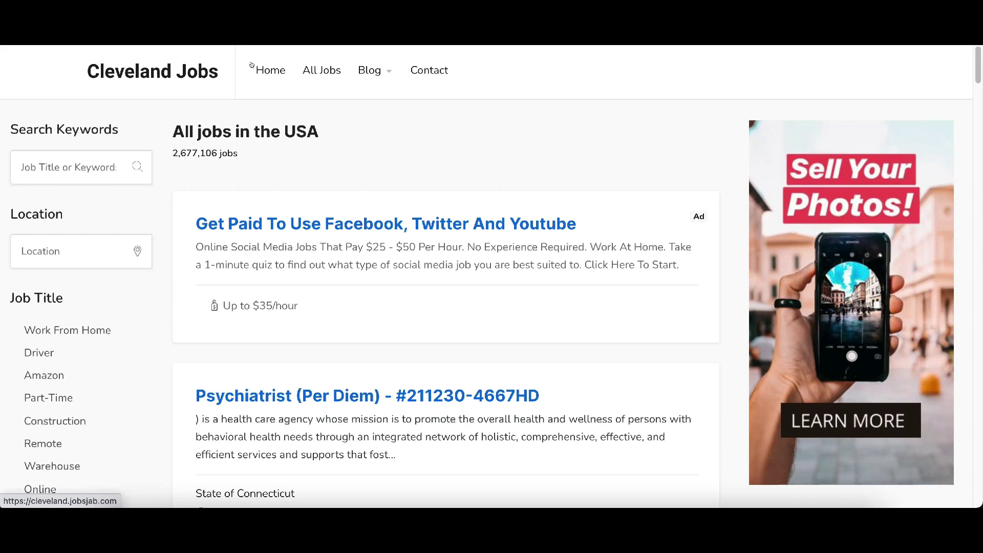
Step: Return to the Jobbermatic admin's Ads section and close the Domain Issue warning
key(ctrl+w)
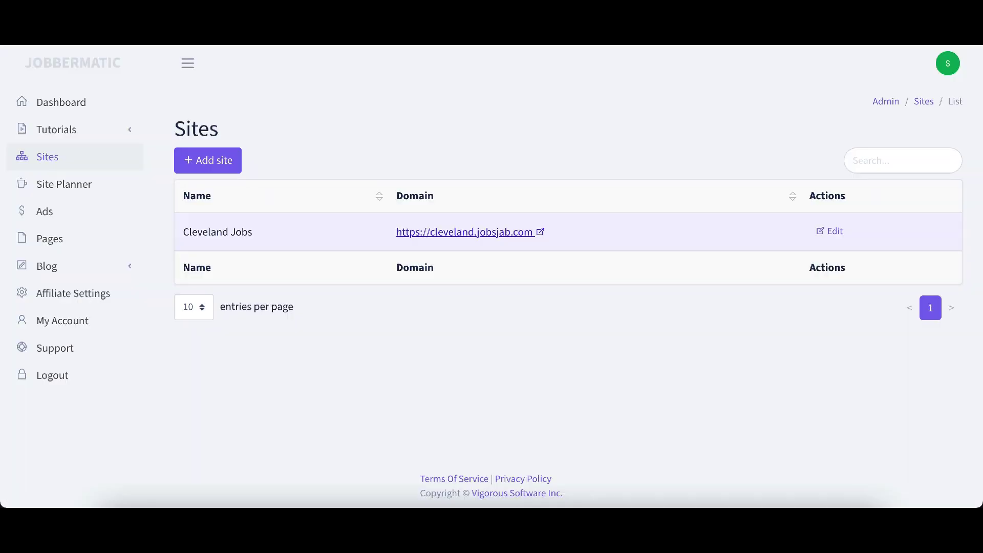
click(50, 215)
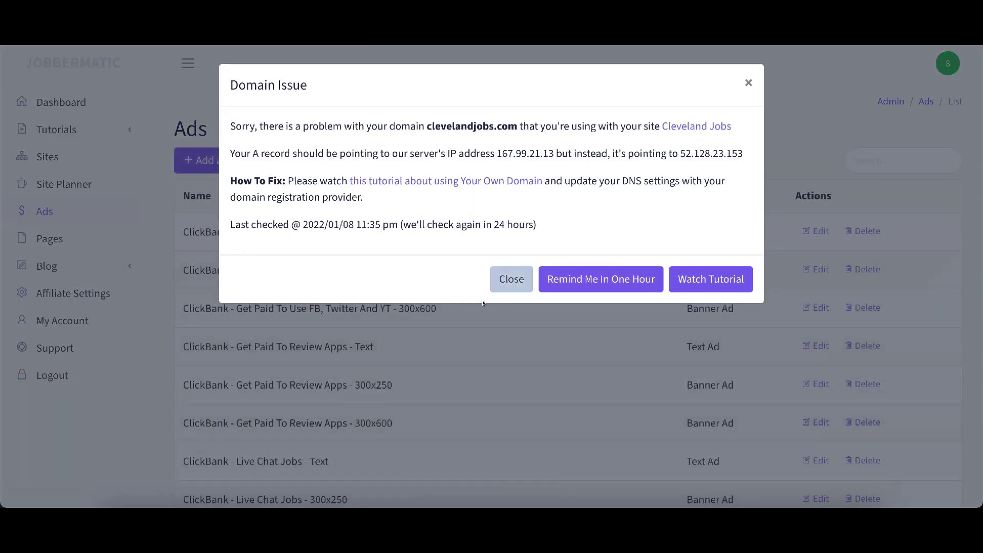
click(506, 282)
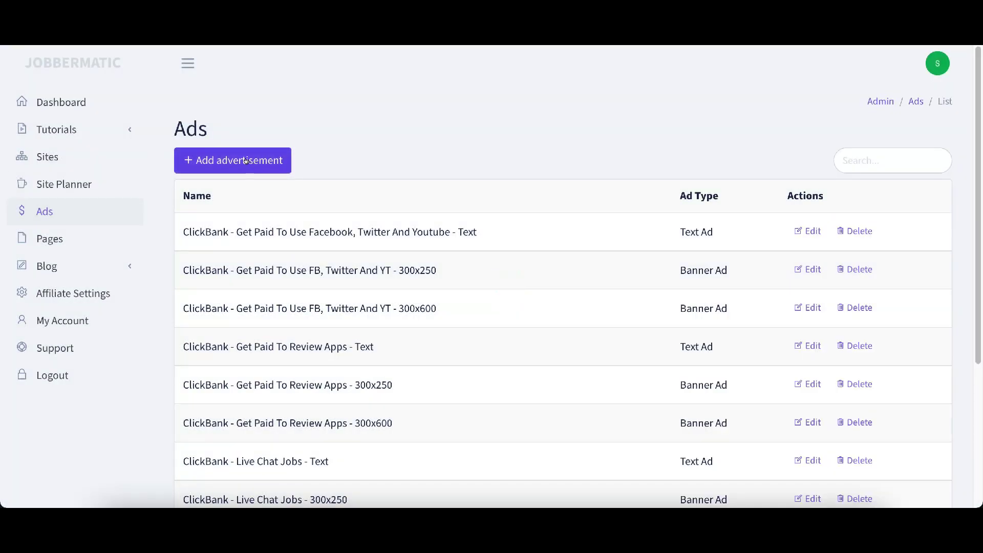
Step: Start a new advertisement, keeping the Text Ad type, and expand the Tutorials list
click(229, 163)
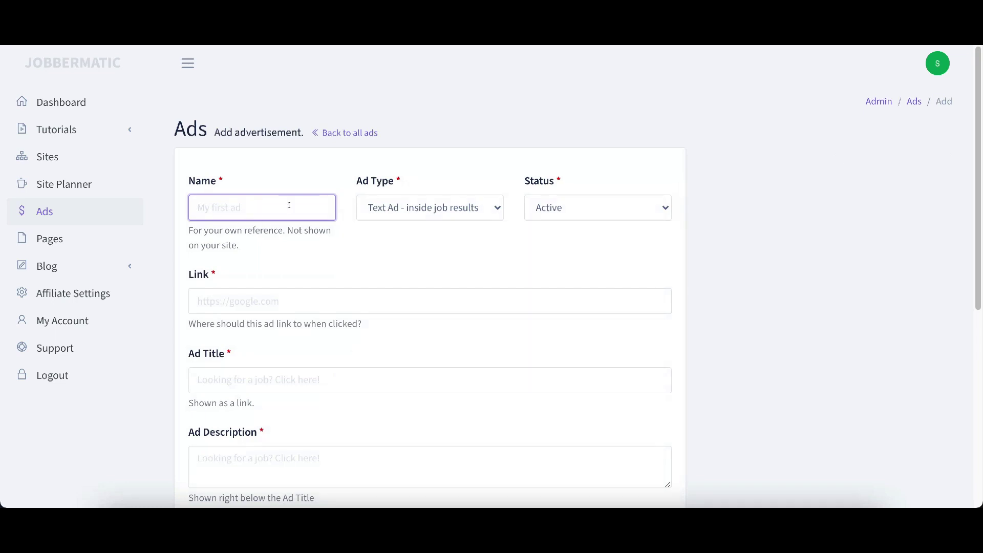
scroll(280, 209, down, 1)
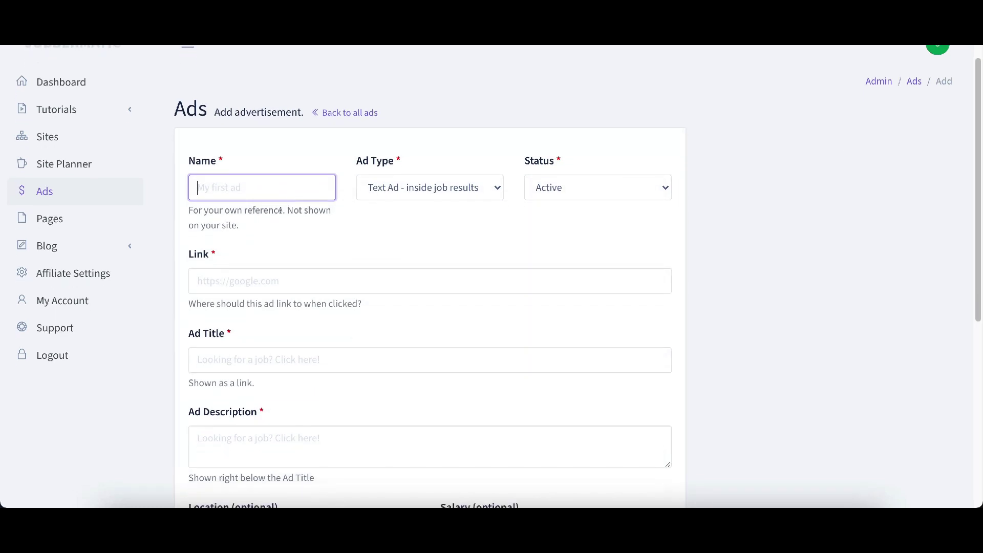
click(420, 189)
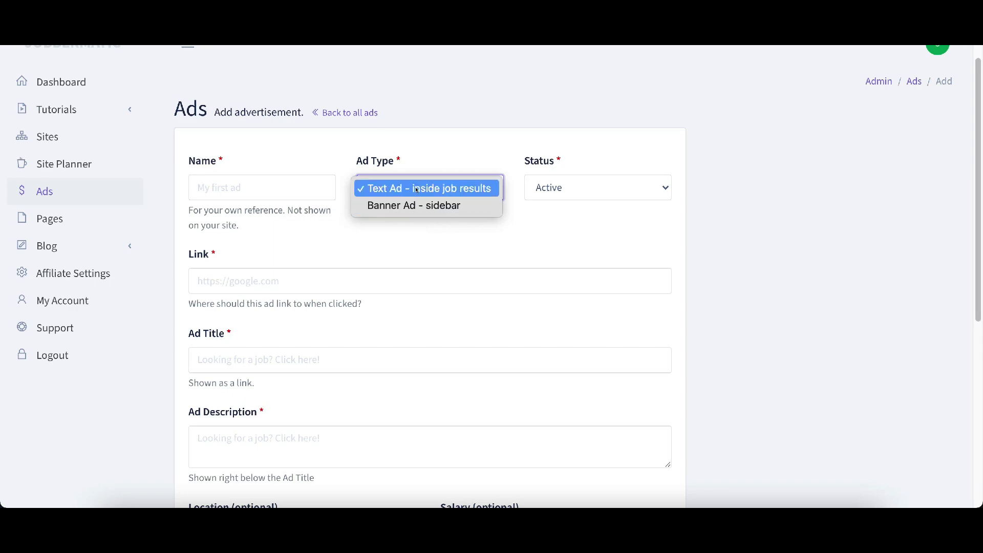
click(338, 238)
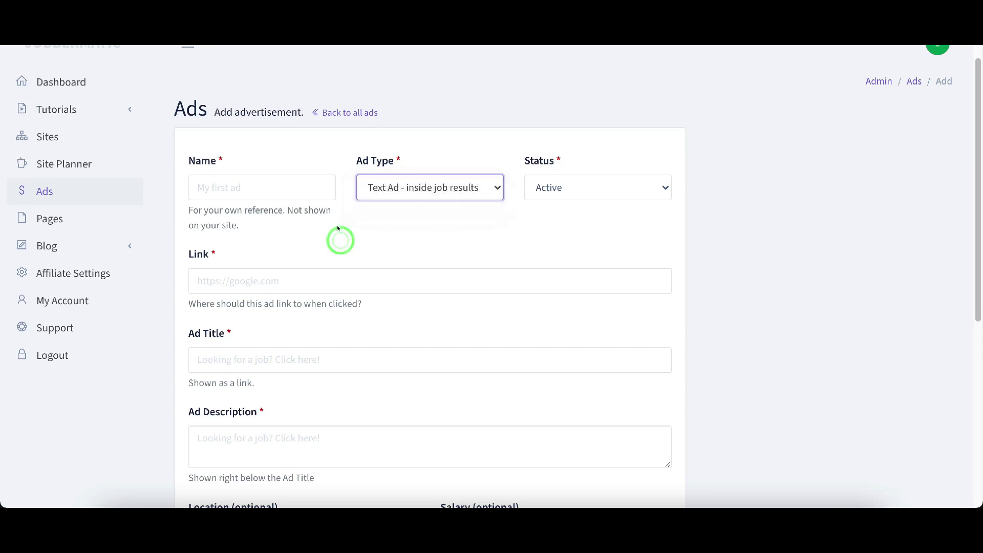
scroll(338, 236, down, 5)
scroll(338, 226, up, 5)
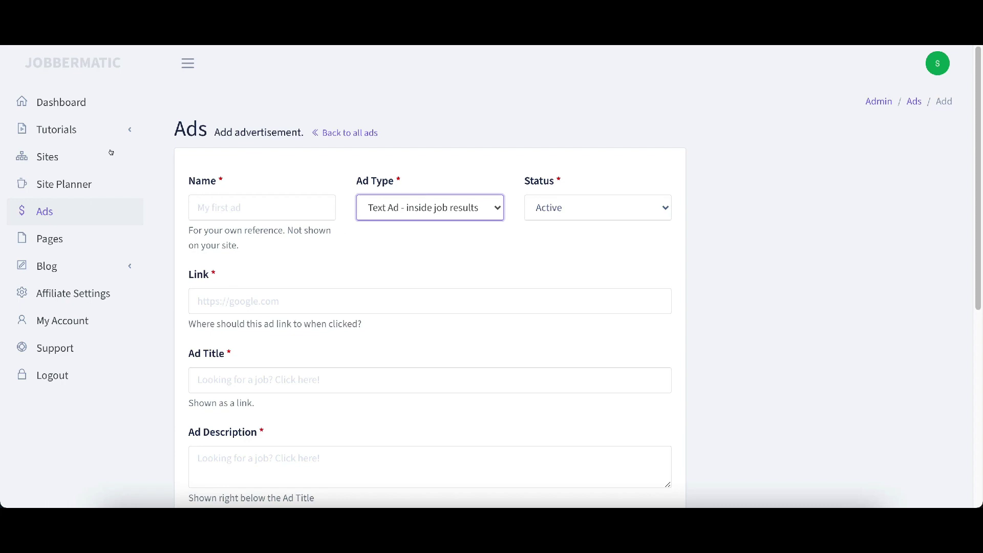
click(66, 132)
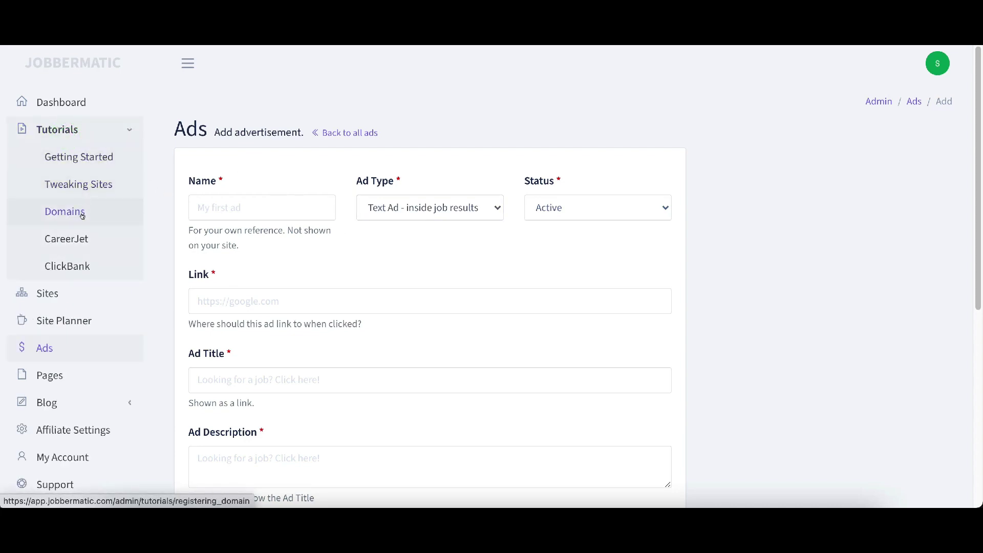
click(753, 231)
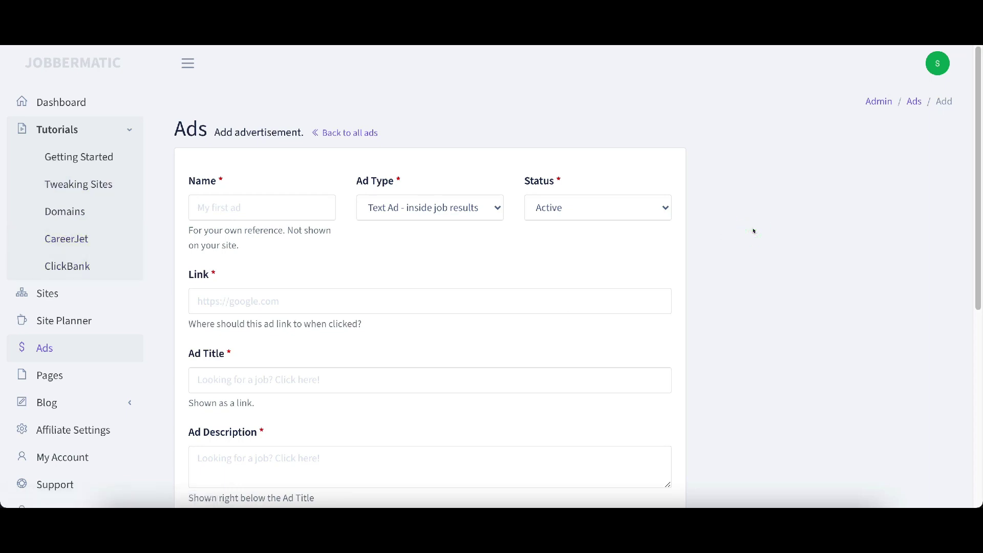